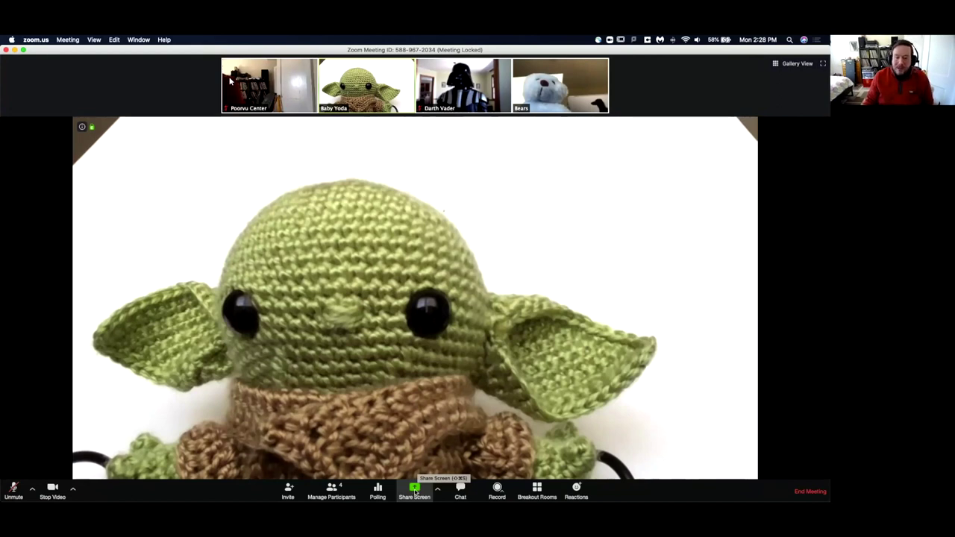
- Bring up the share picker and turn on 'Share computer sound'
left_click(415, 489)
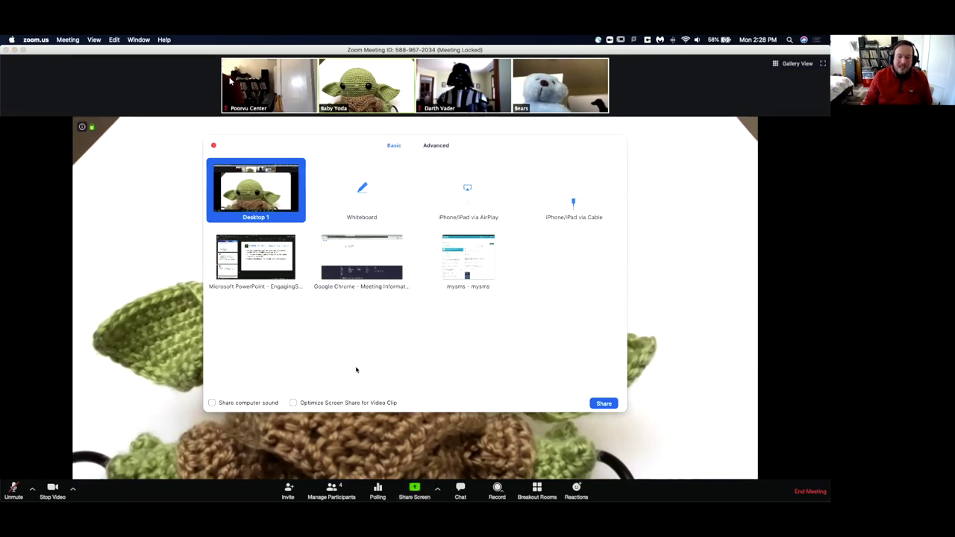
left_click_drag(349, 142, 314, 142)
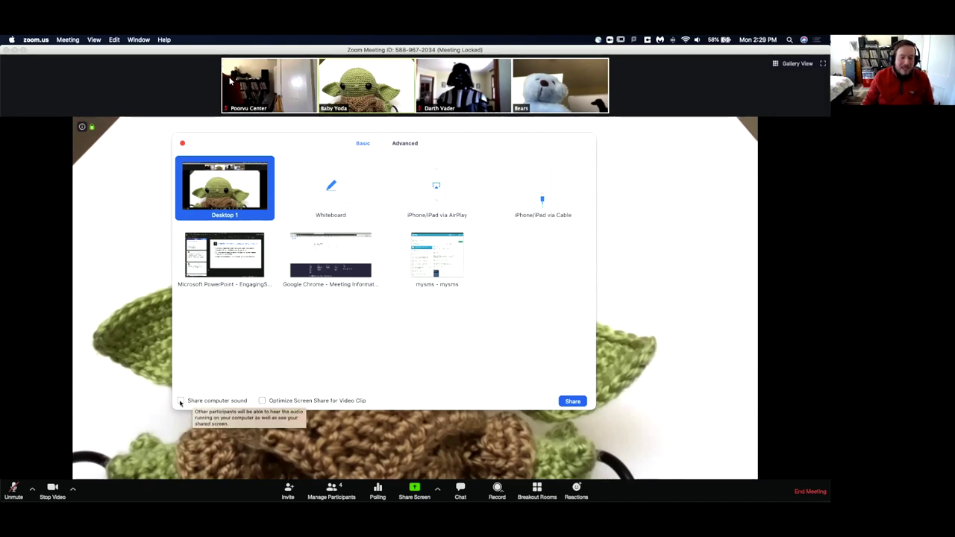
left_click(180, 401)
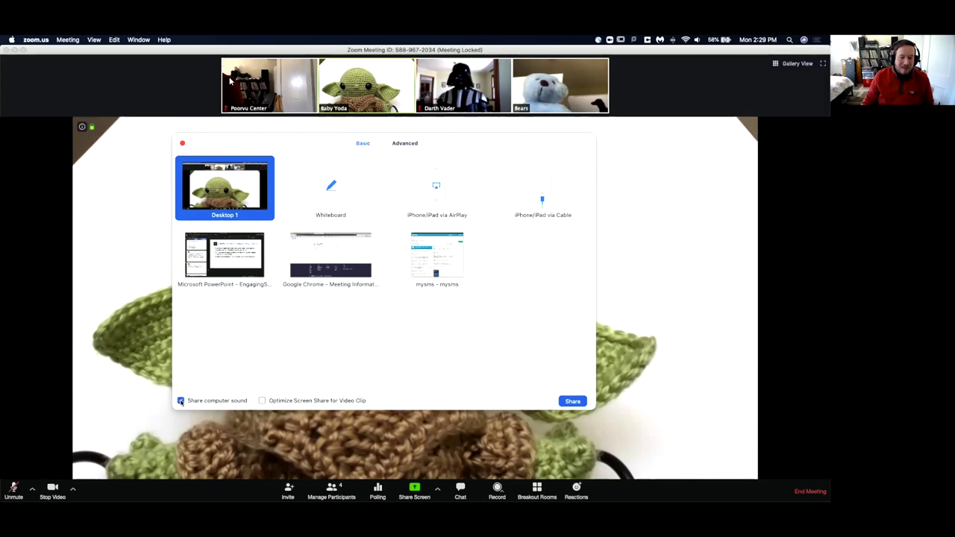
- After viewing the Advanced sharing options, select the Microsoft PowerPoint window to share
left_click(404, 144)
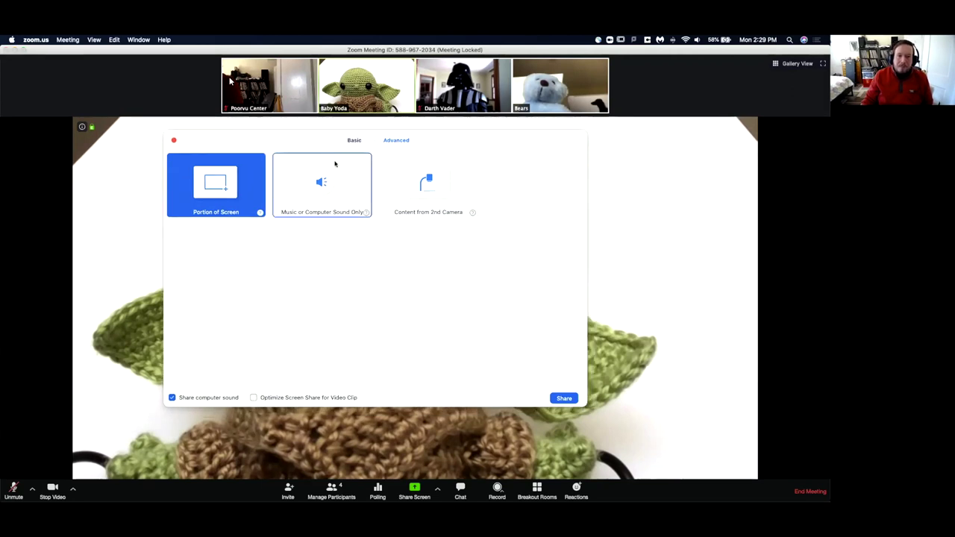
left_click(354, 140)
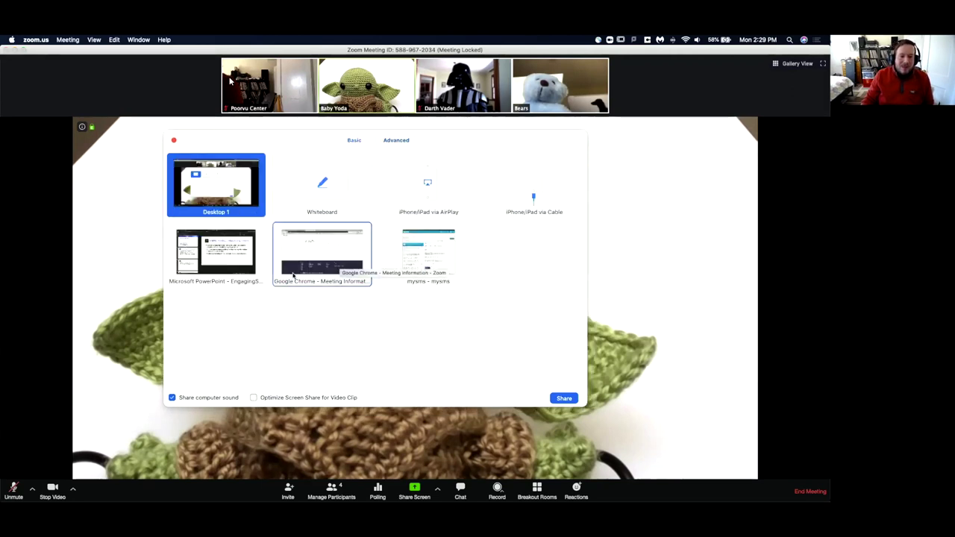
left_click(207, 249)
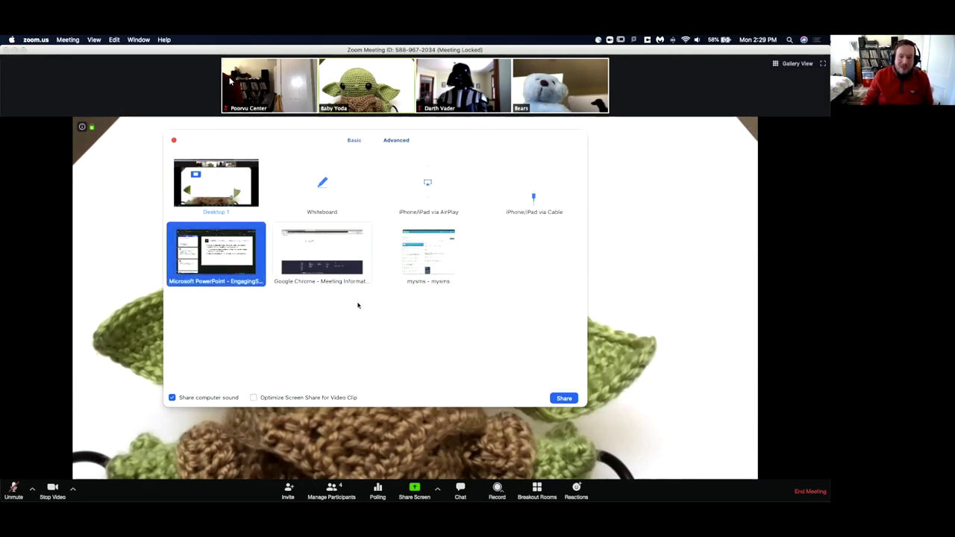
- Share the PowerPoint window, then maximize it and shift it left
left_click(563, 398)
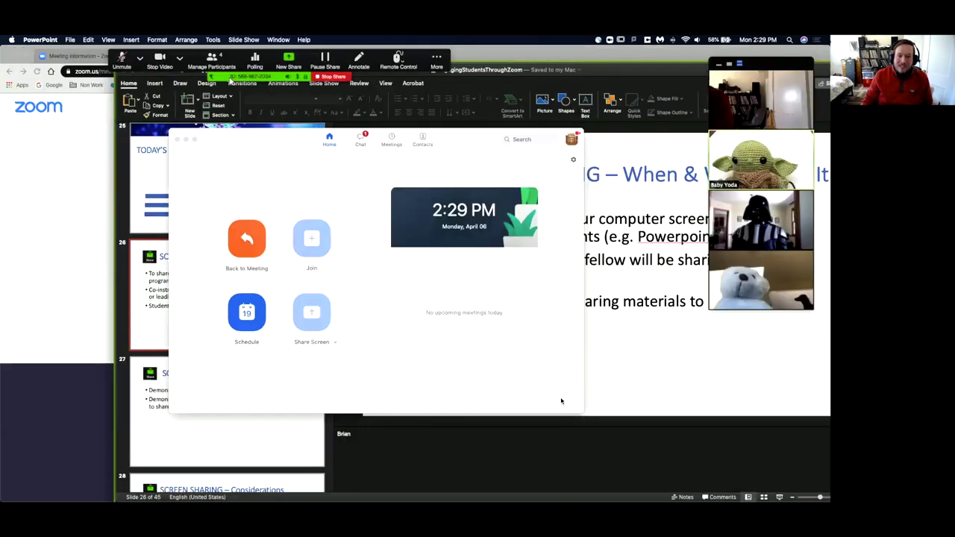
double_click(587, 71)
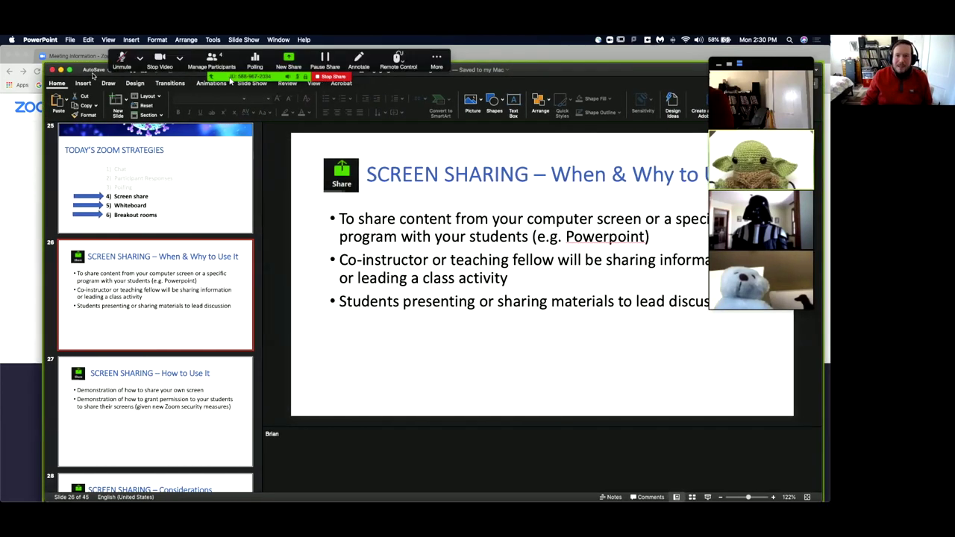
left_click_drag(549, 78, 520, 77)
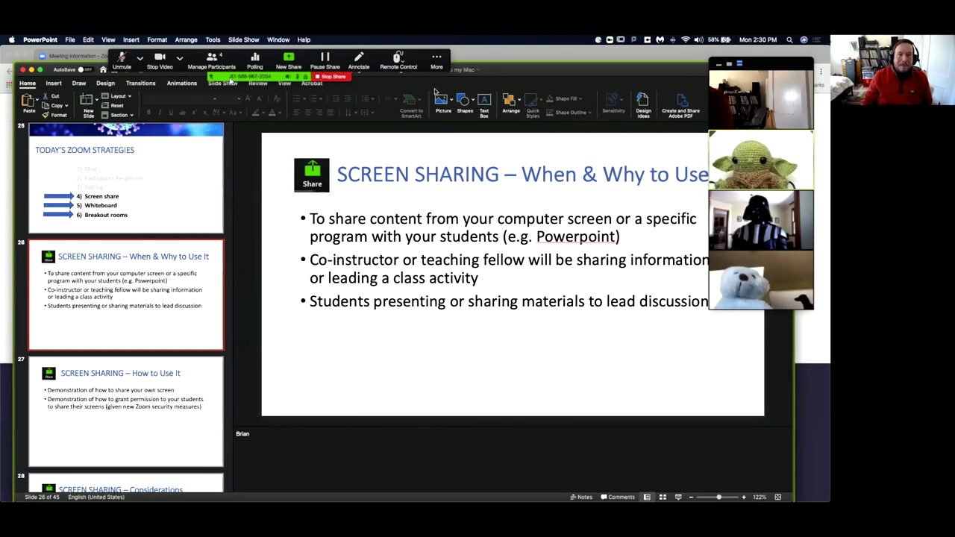
- End the PowerPoint screen share using Stop Share
left_click(326, 79)
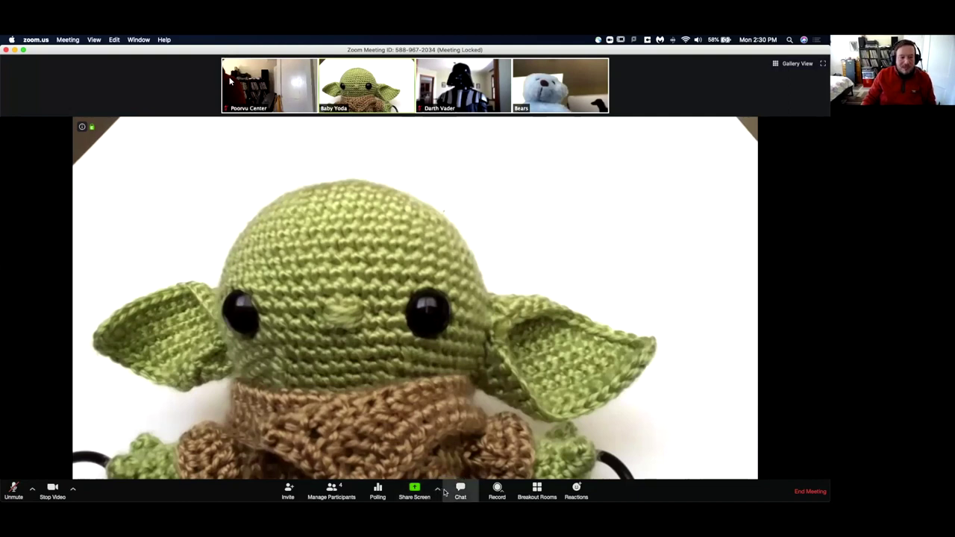
- Show the participants panel and check a guest's More menu without choosing an action
left_click(332, 493)
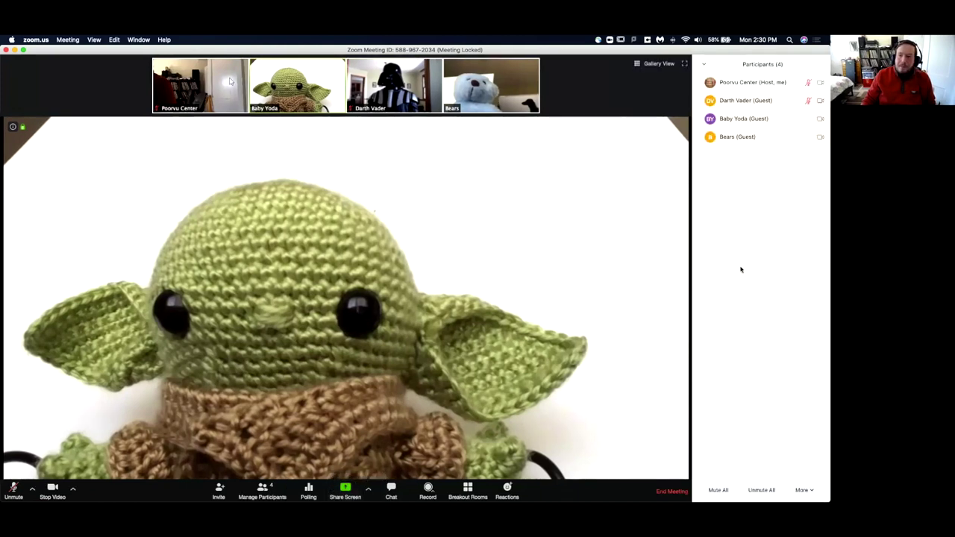
mouse_move(737, 124)
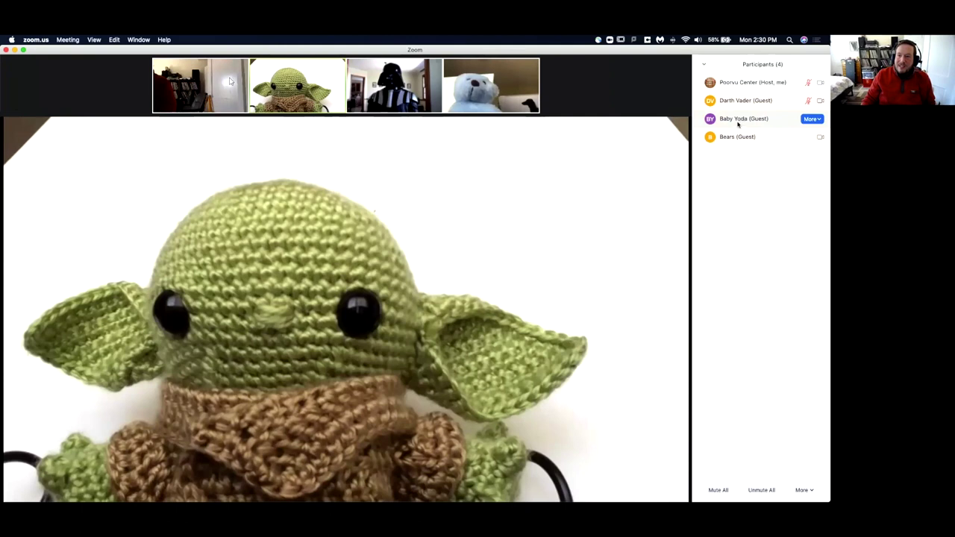
left_click(813, 122)
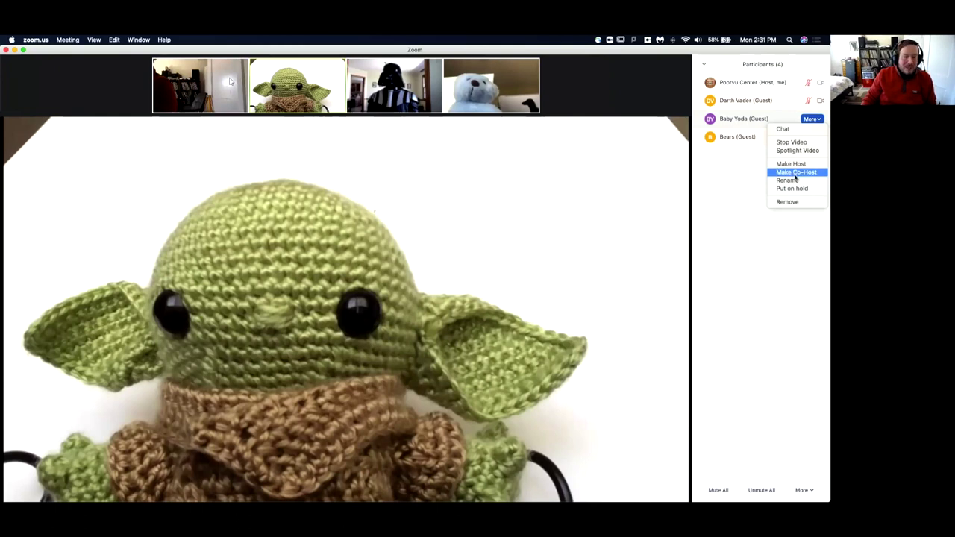
left_click(708, 197)
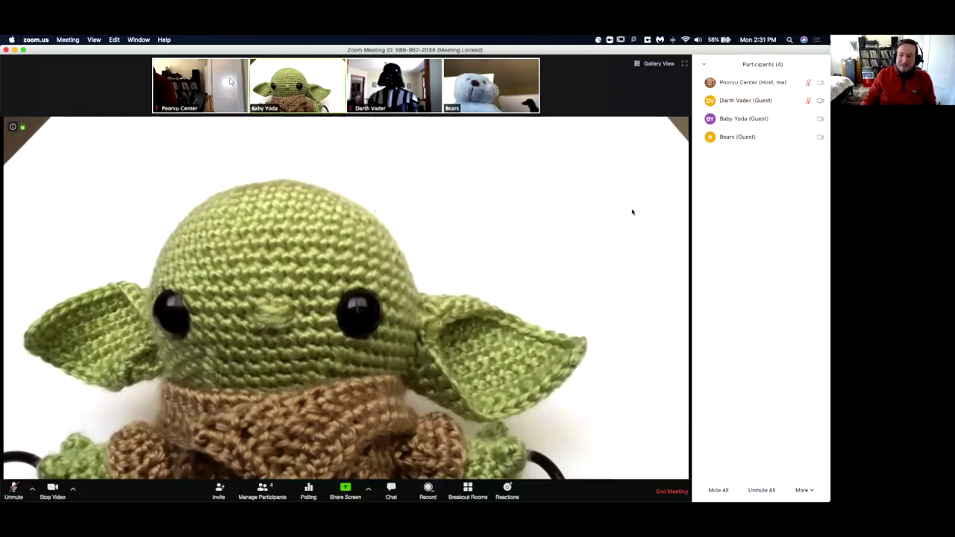
left_click(370, 491)
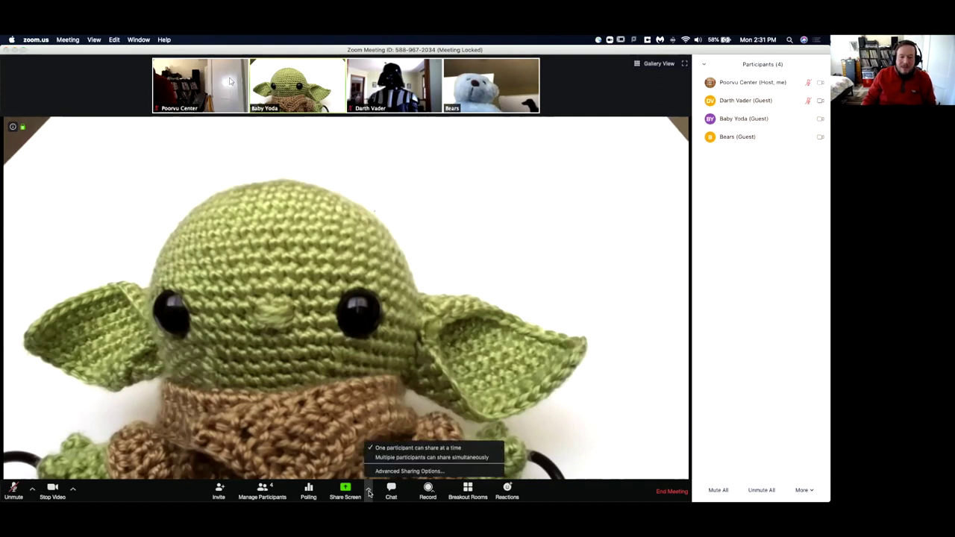
left_click(413, 473)
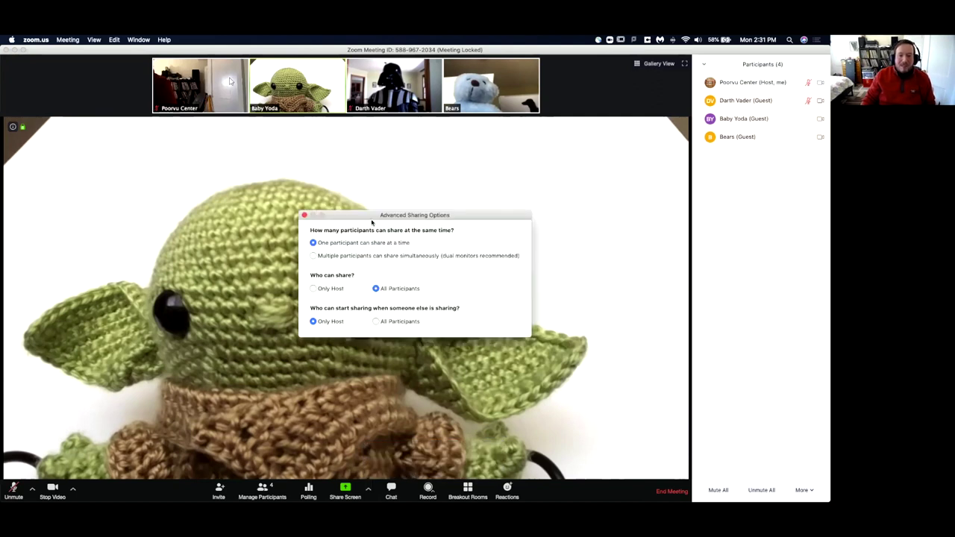
left_click_drag(372, 223, 363, 224)
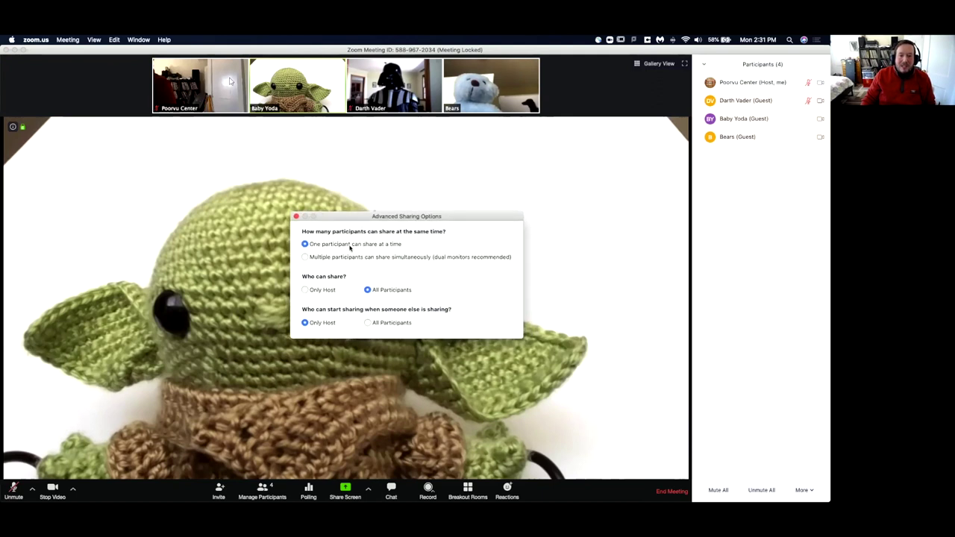
left_click(305, 290)
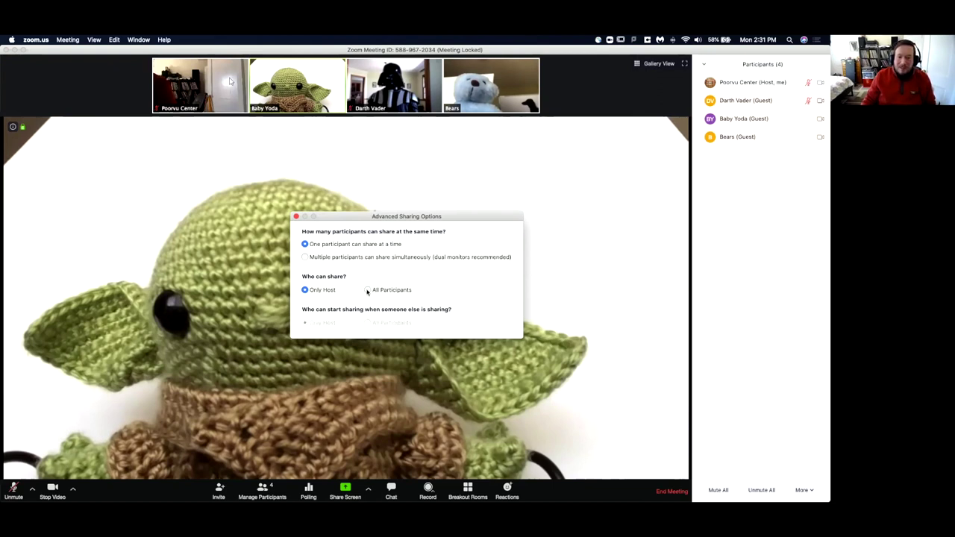
left_click(367, 291)
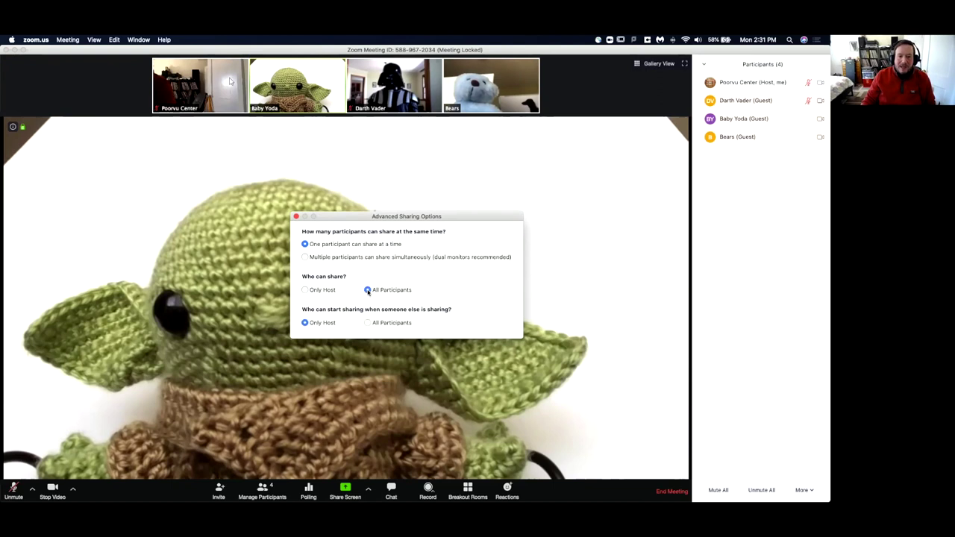
left_click(296, 217)
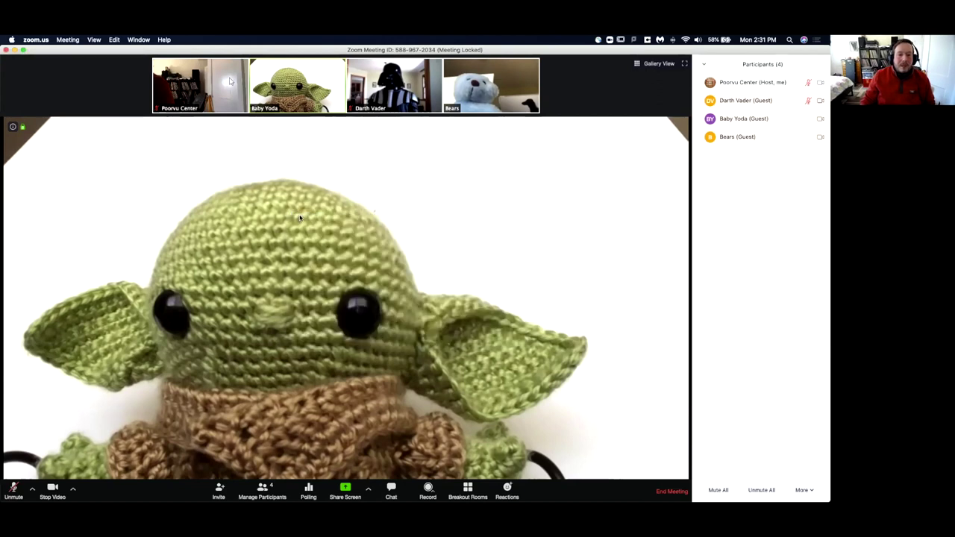
- Reopen the share picker and select the Whiteboard tile
left_click(346, 490)
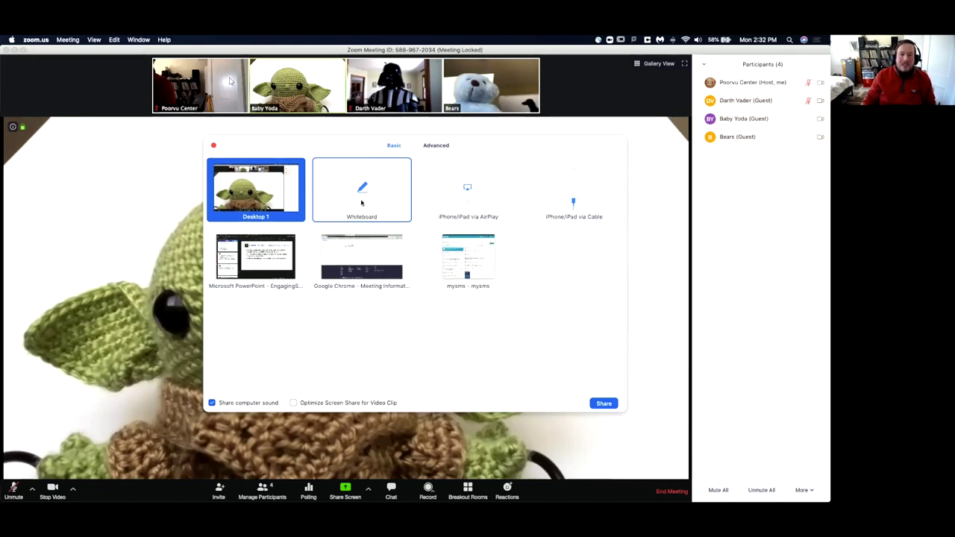
left_click(363, 196)
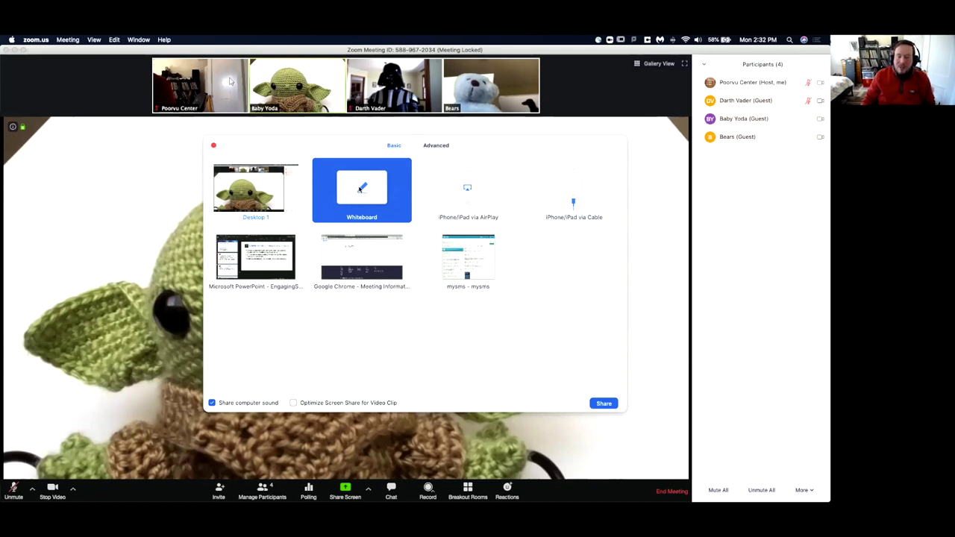
- Share the whiteboard and add the text 'hello' with the Text annotation tool
left_click(605, 403)
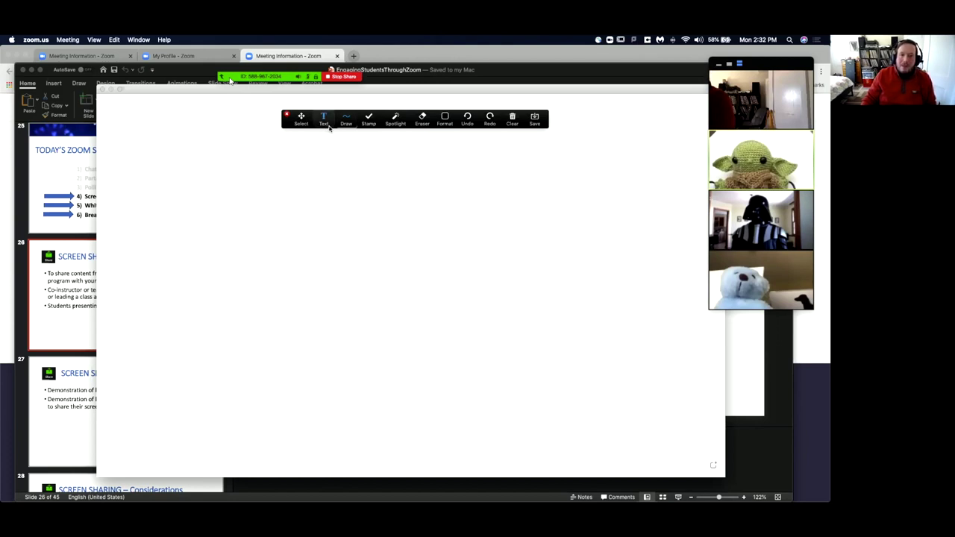
left_click(306, 123)
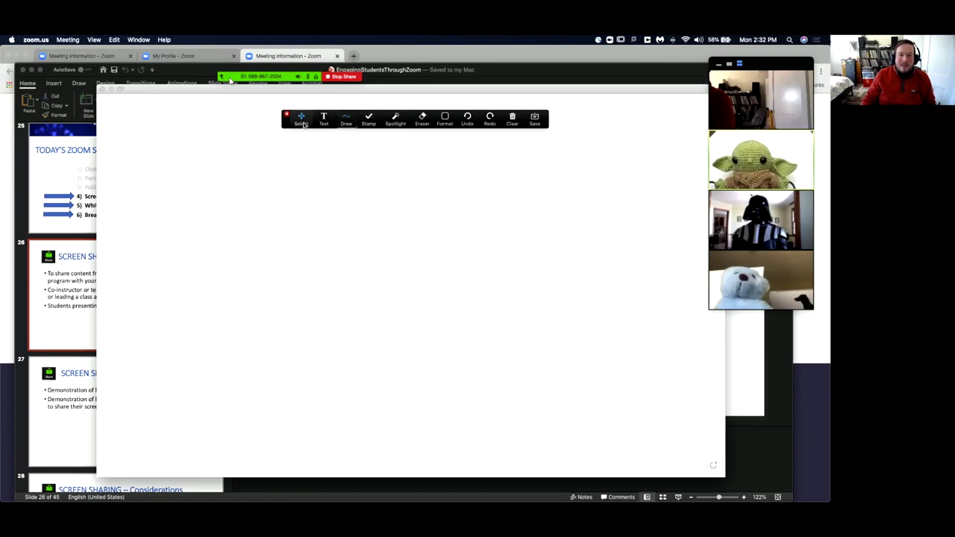
left_click(347, 123)
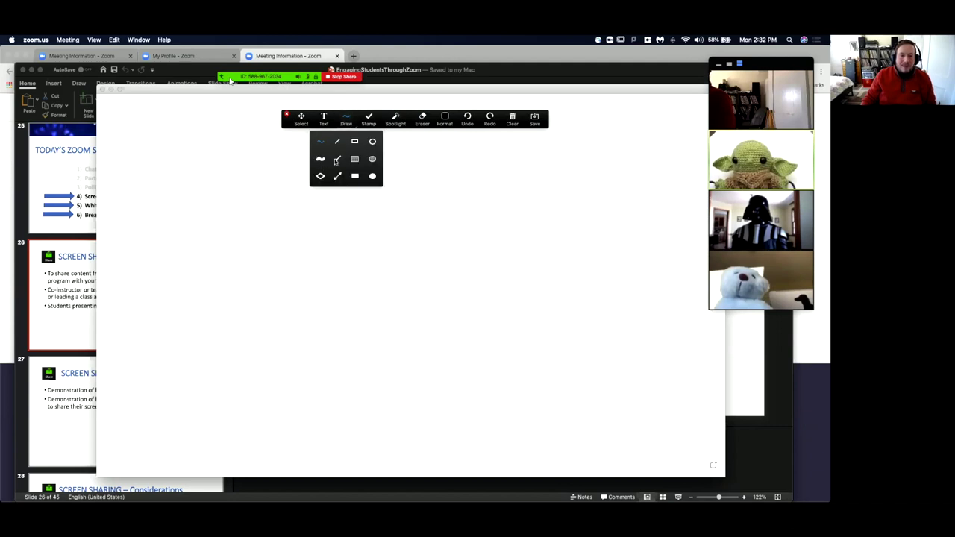
left_click(326, 119)
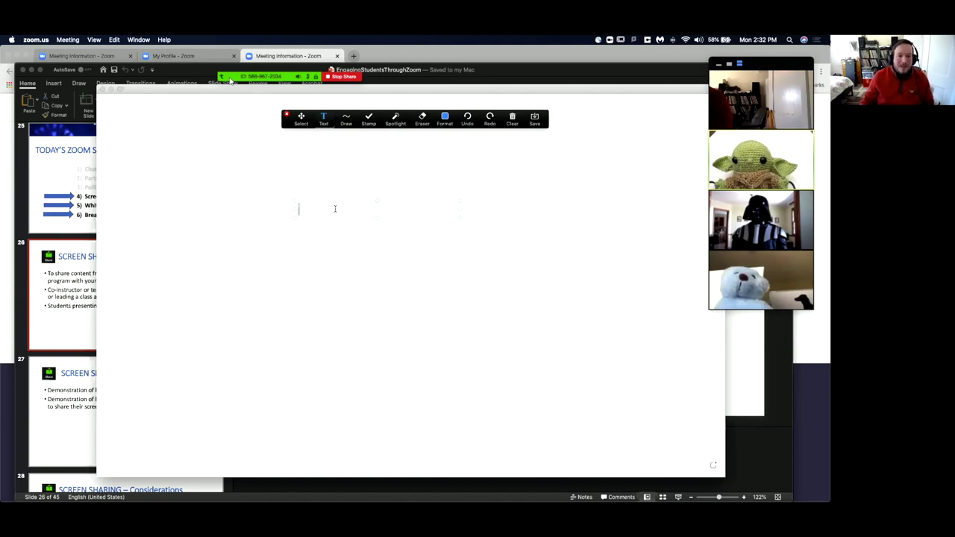
type("he")
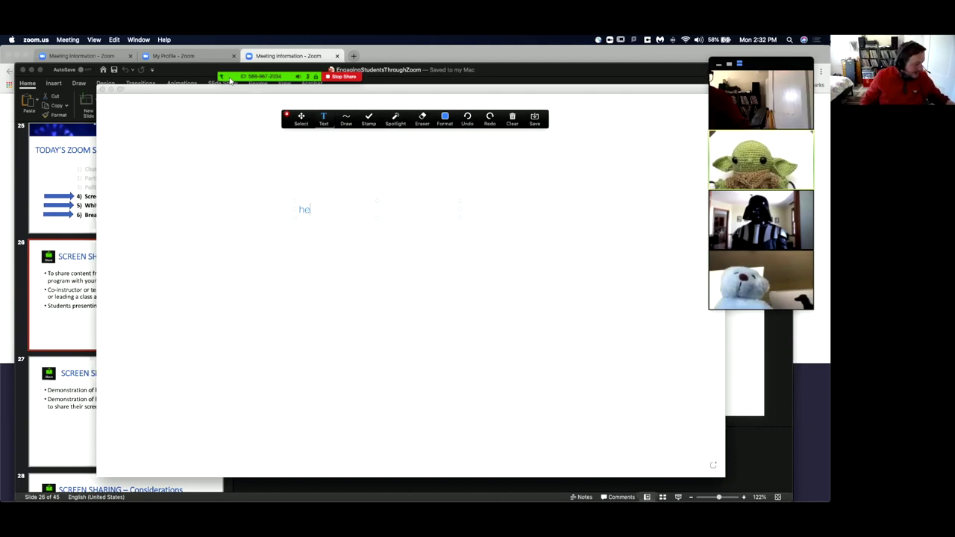
type("llo")
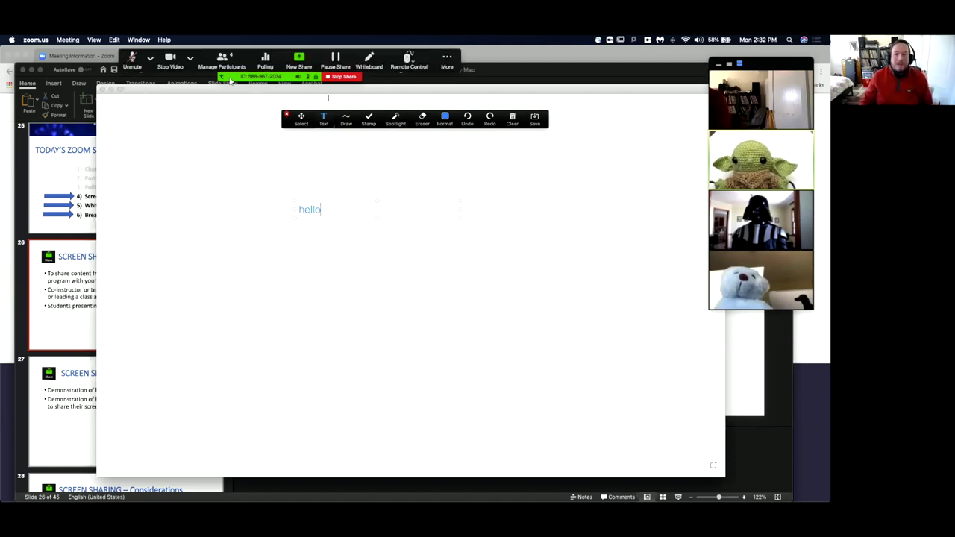
- Draw freehand L-shaped axes with a rising diagonal line using the Draw pen
left_click(344, 119)
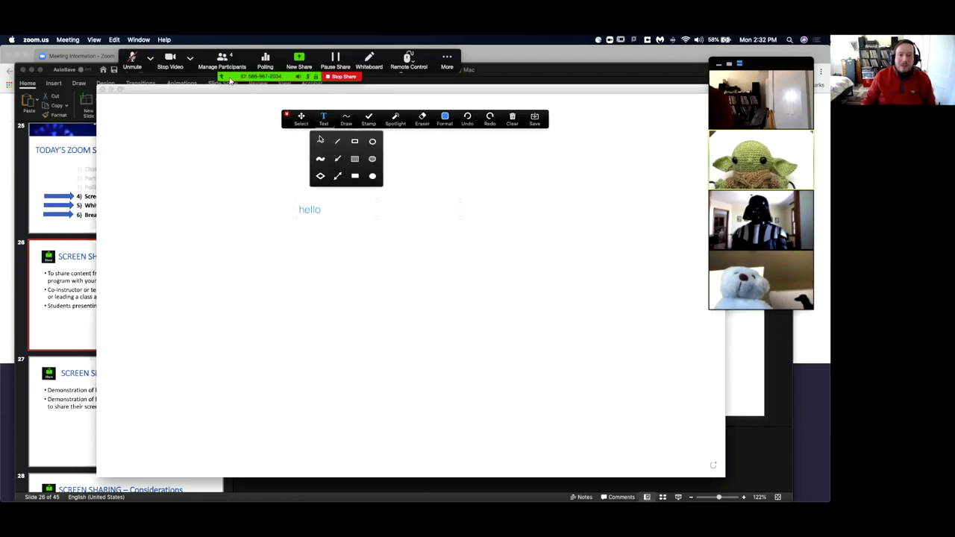
left_click(321, 141)
mouse_move(410, 211)
left_mouse_down()
mouse_move(410, 308)
mouse_move(512, 300)
left_mouse_up()
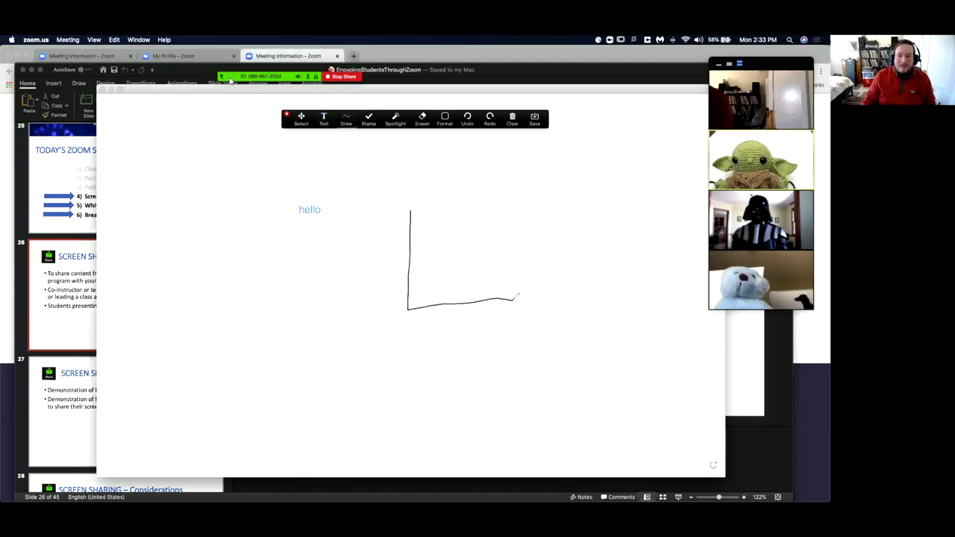
left_click_drag(409, 306, 481, 220)
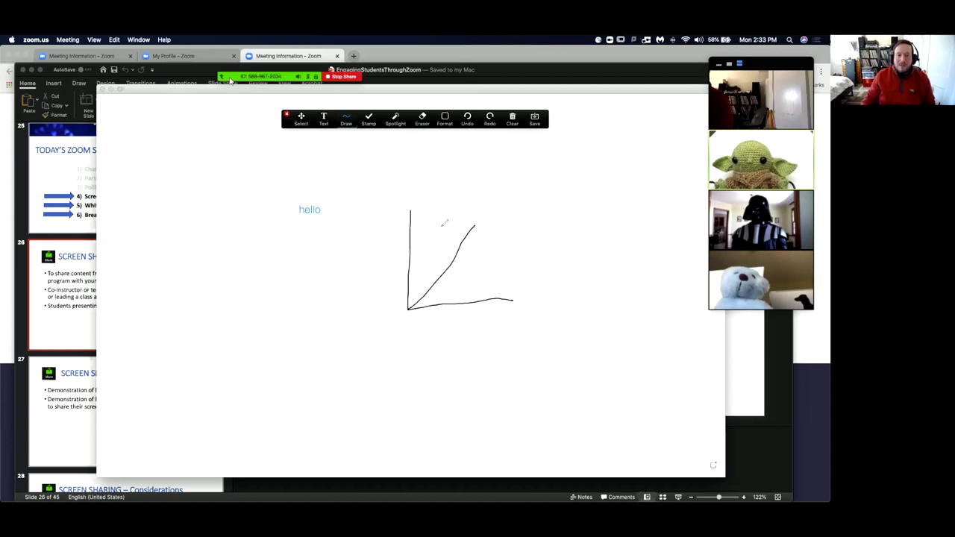
mouse_move(230, 80)
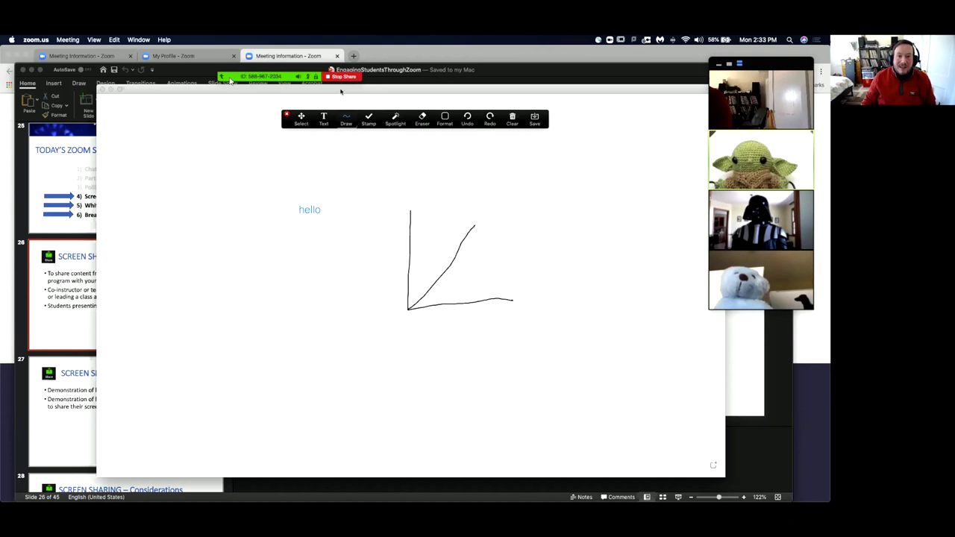
mouse_move(332, 48)
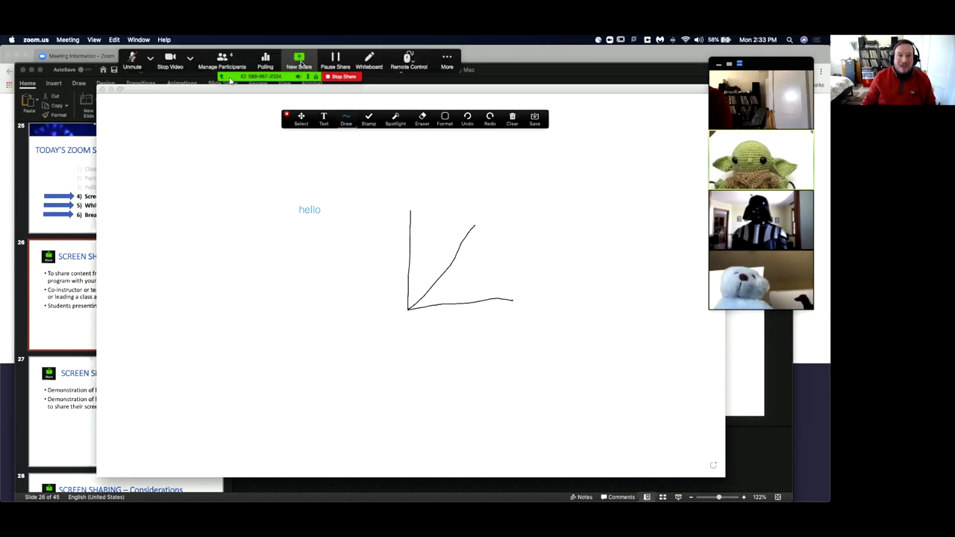
left_click(447, 61)
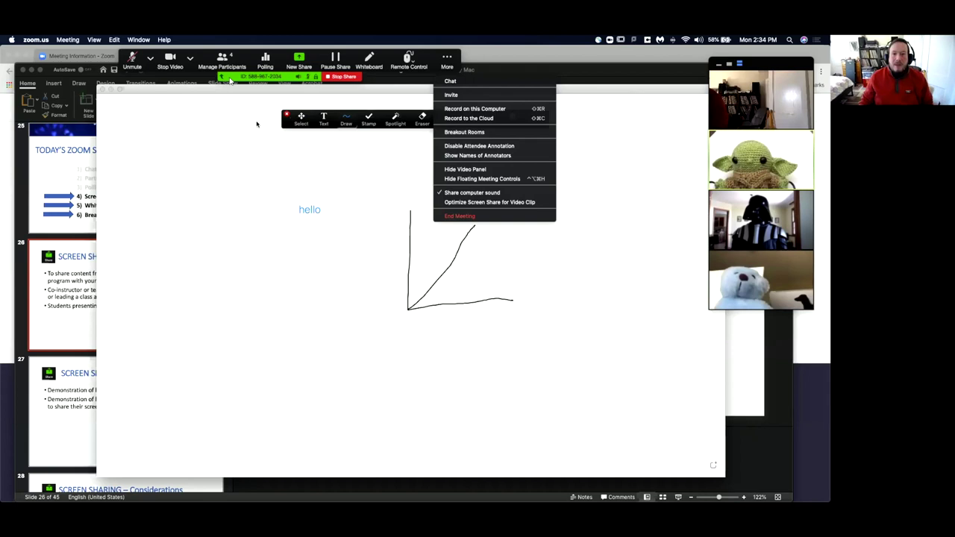
left_click(348, 187)
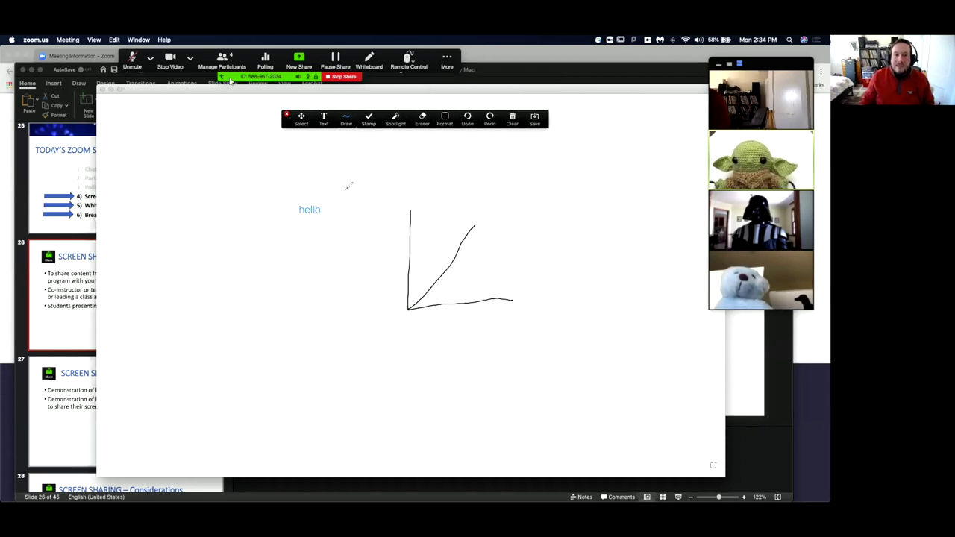
- View the Clear drawing options, then stop the whiteboard share without clearing
left_click(513, 121)
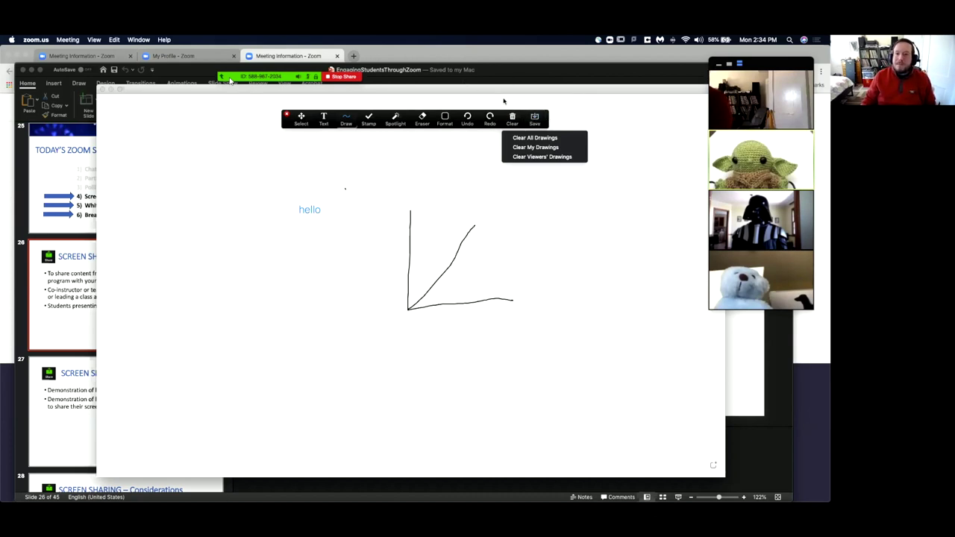
left_click(343, 77)
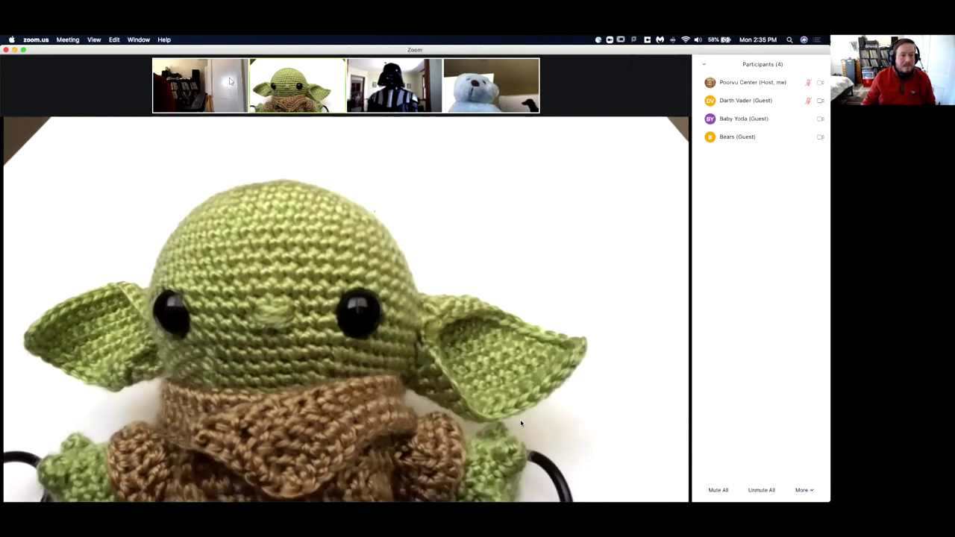
mouse_move(521, 420)
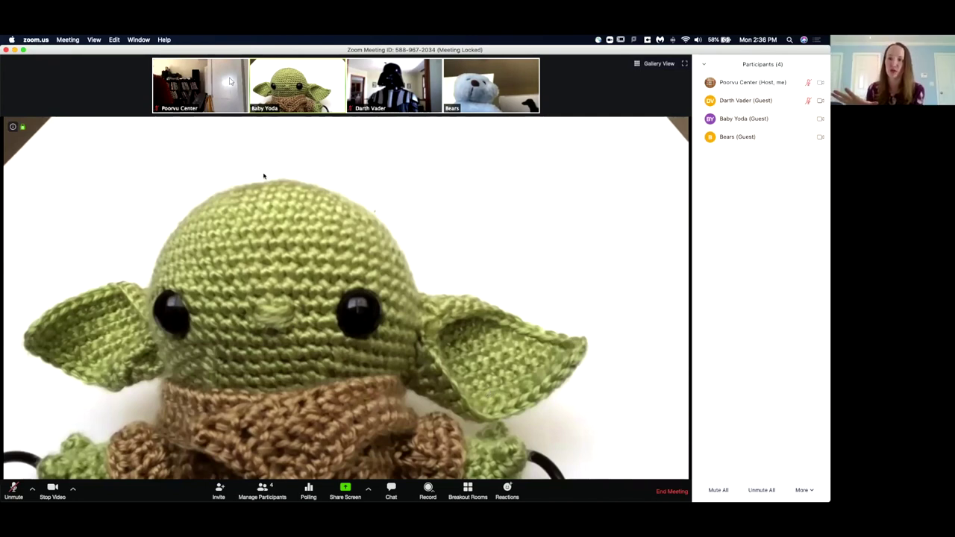
mouse_move(219, 80)
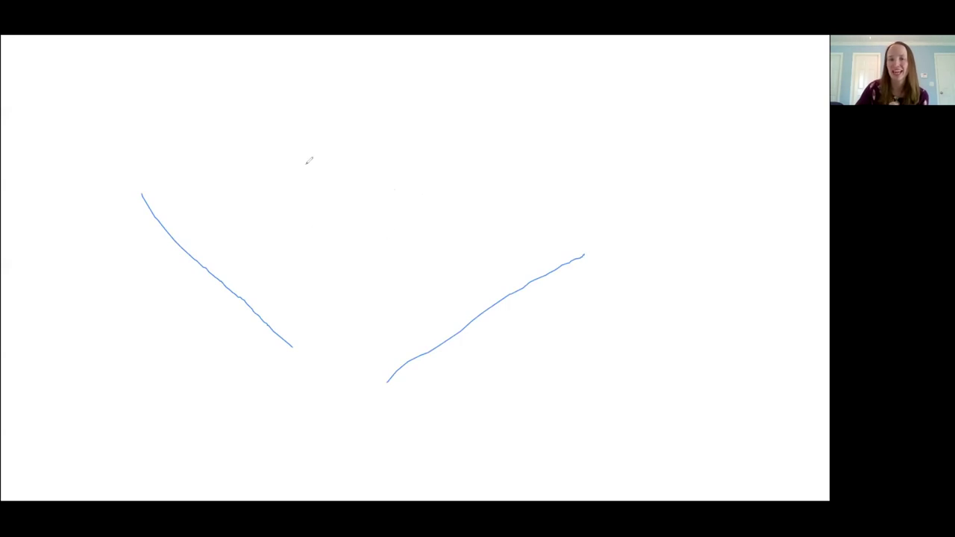
- Handwrite 'hi!' on the shared whiteboard with the annotation pen
mouse_move(305, 142)
left_mouse_down()
mouse_move(312, 198)
mouse_move(346, 202)
left_mouse_up()
left_click_drag(369, 168, 371, 196)
left_click(366, 151)
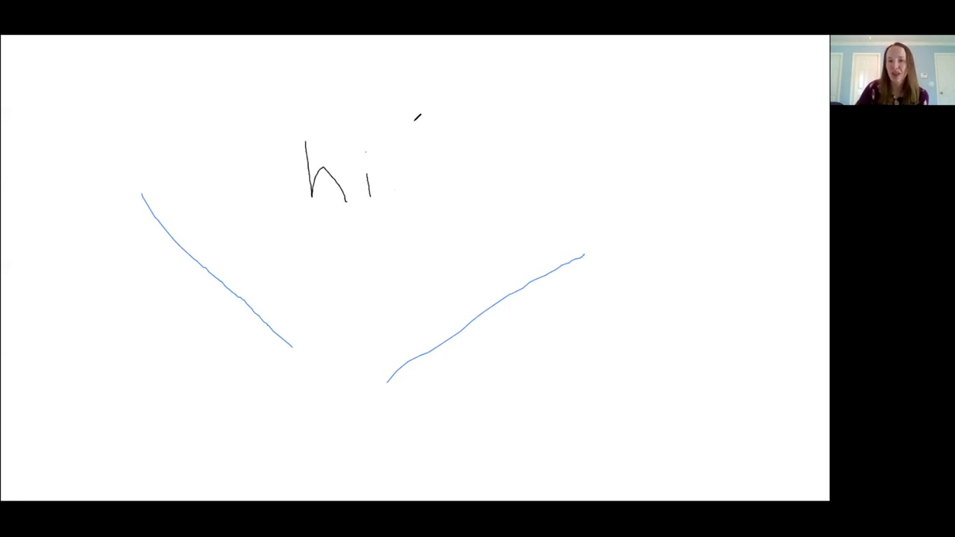
left_click_drag(415, 123, 435, 195)
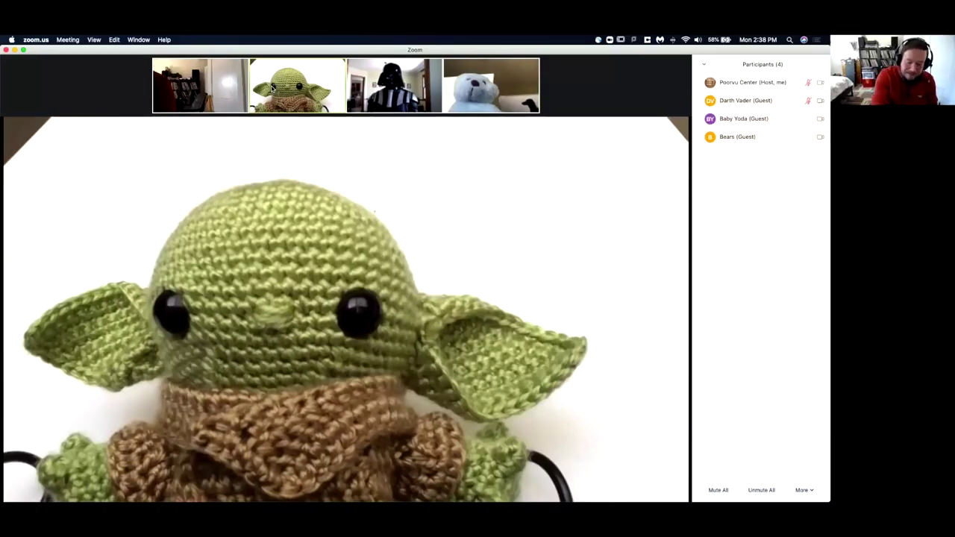
- Go back to the meeting showing the crocheted figure's video and the four-person participants list
mouse_move(269, 87)
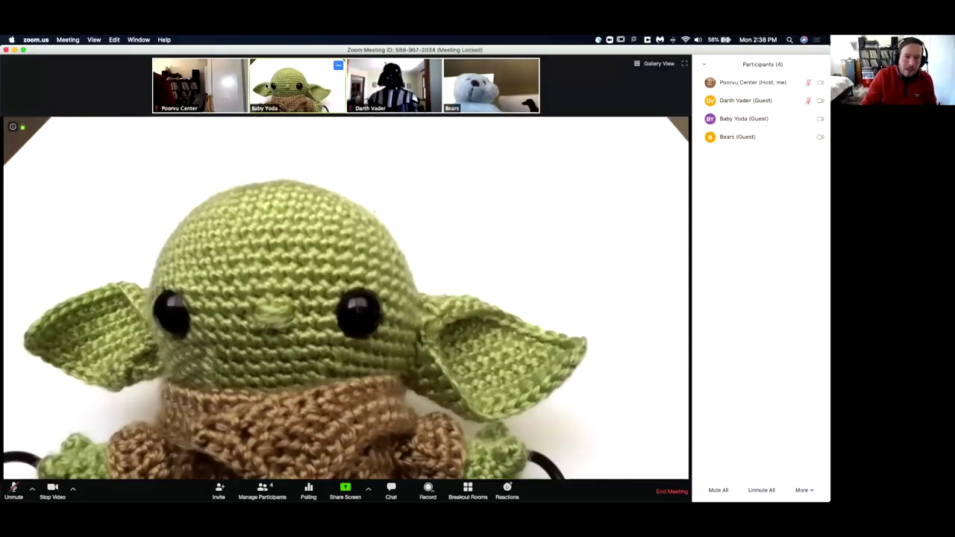
left_click(468, 490)
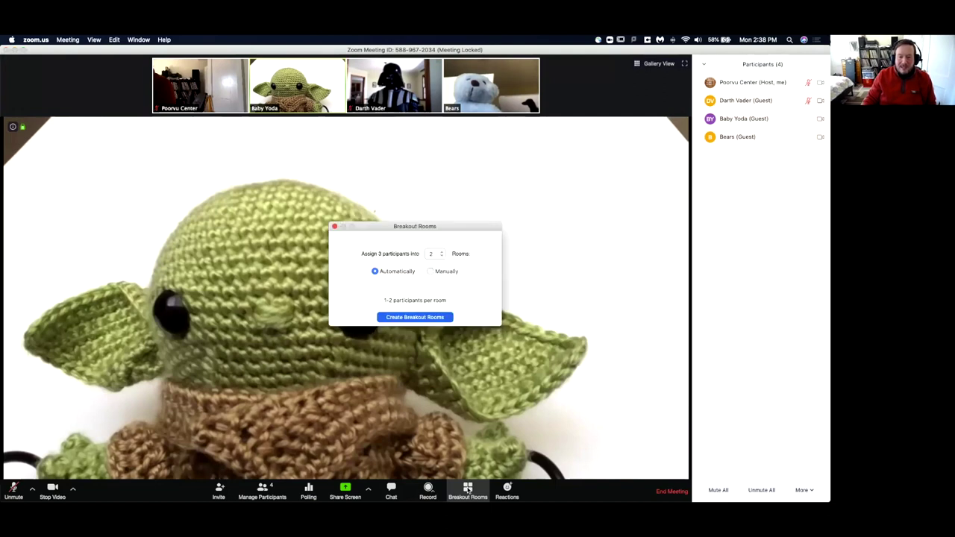
left_click_drag(427, 229, 368, 204)
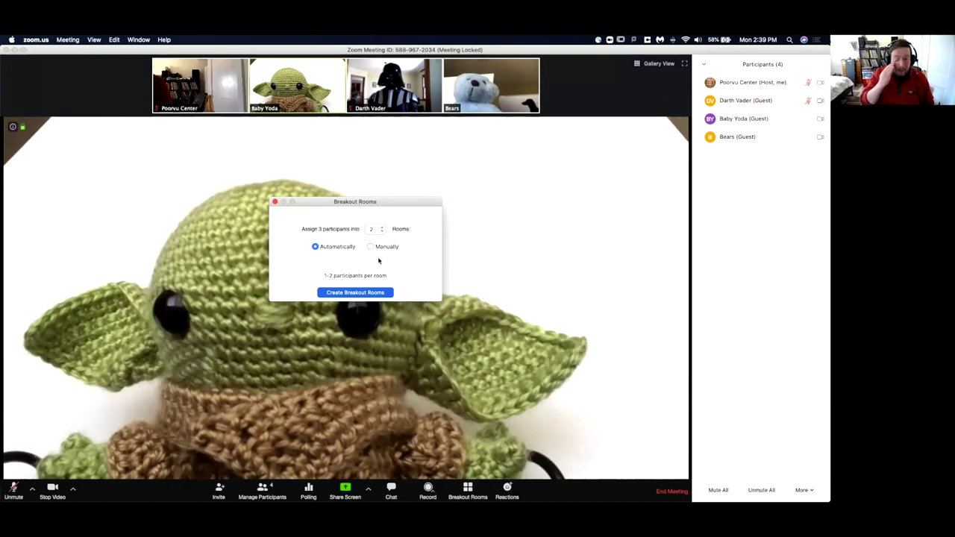
left_click_drag(331, 207, 306, 208)
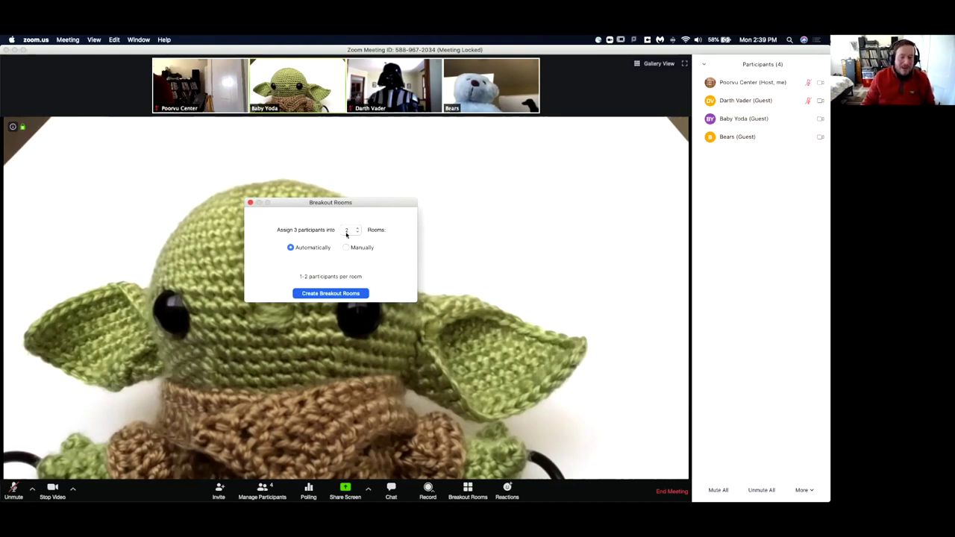
left_click_drag(333, 204, 327, 201)
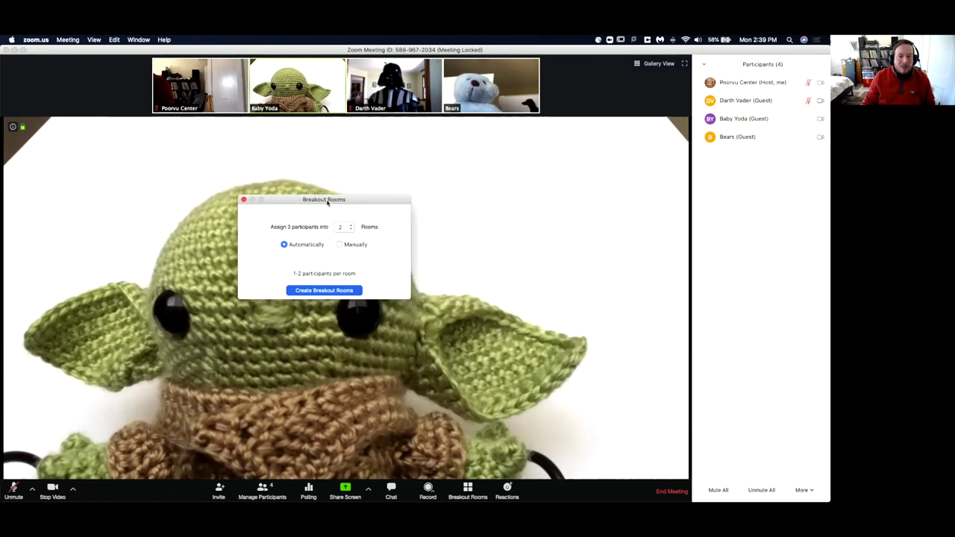
- Create two auto-assigned rooms, then move Bears to Room 2 and swap Bears with Darth Vader
left_click(322, 291)
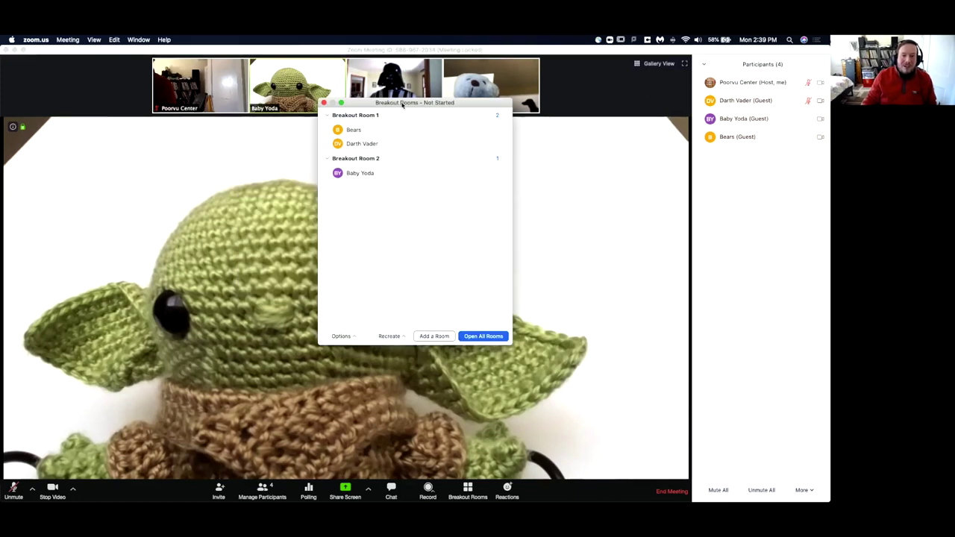
left_click_drag(403, 102, 351, 132)
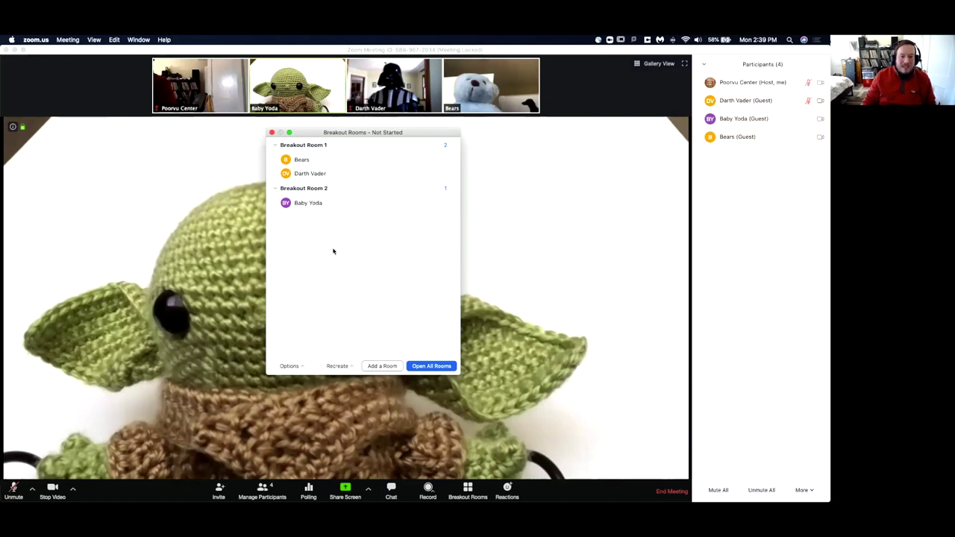
mouse_move(313, 174)
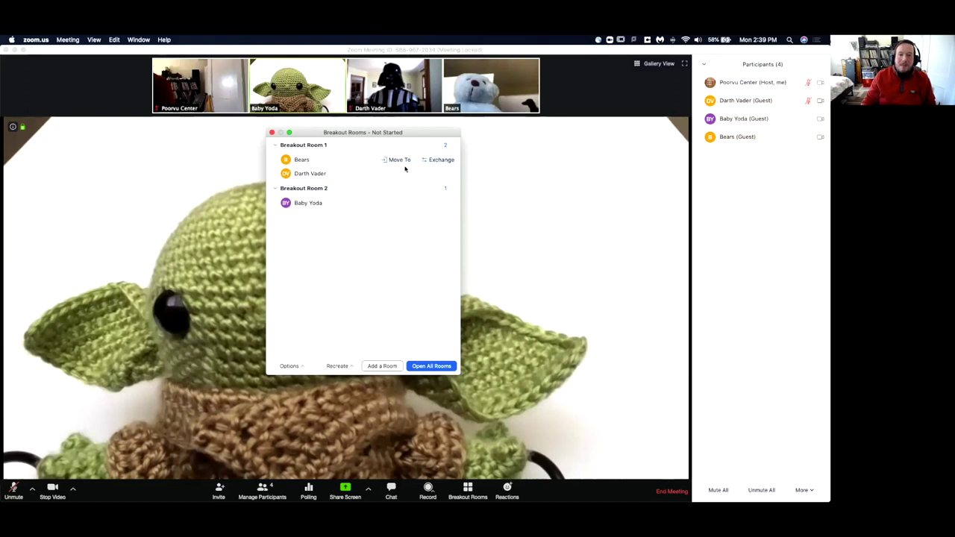
mouse_move(343, 163)
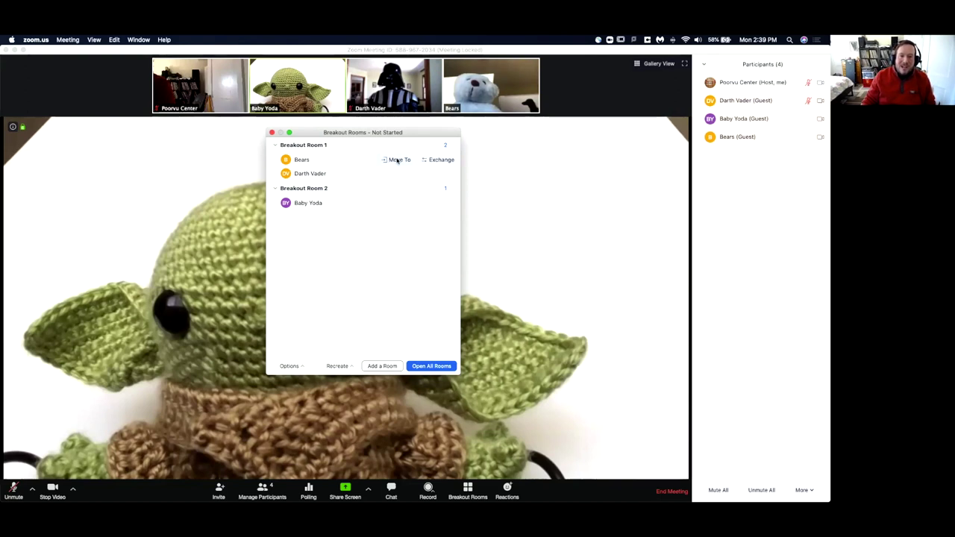
left_click(397, 161)
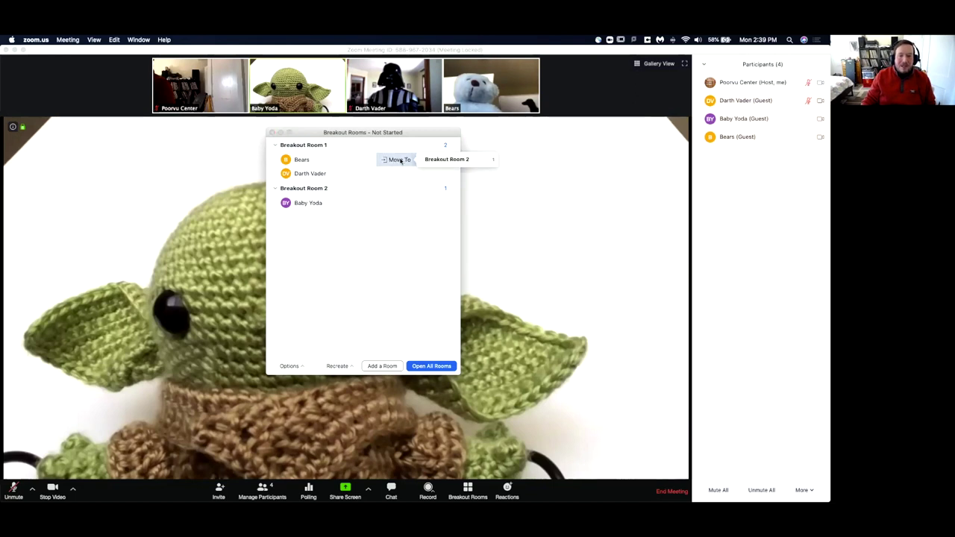
left_click(446, 160)
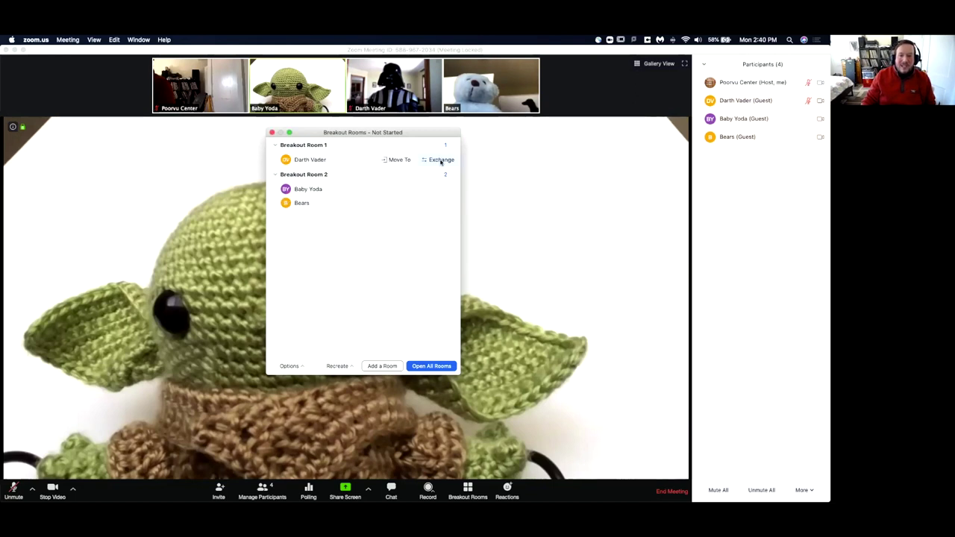
left_click(441, 160)
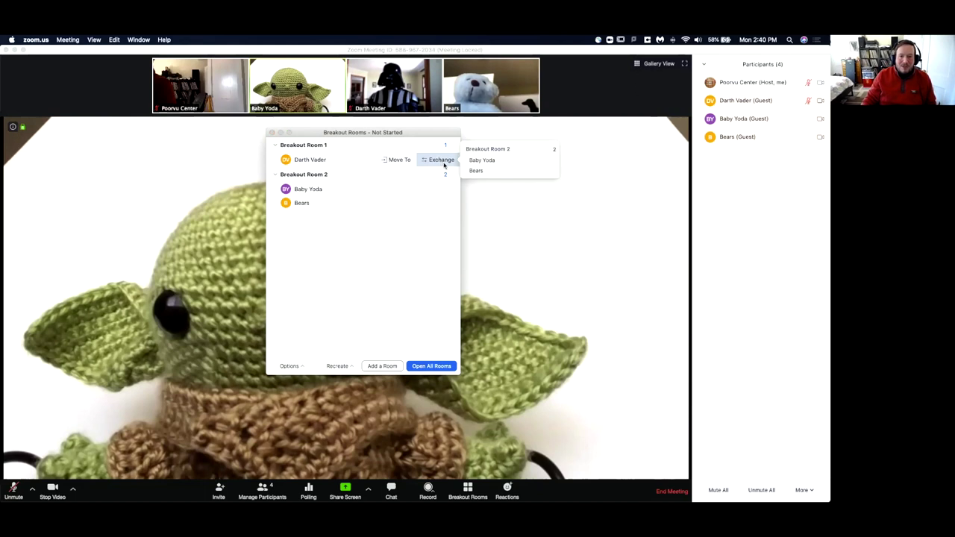
left_click(478, 171)
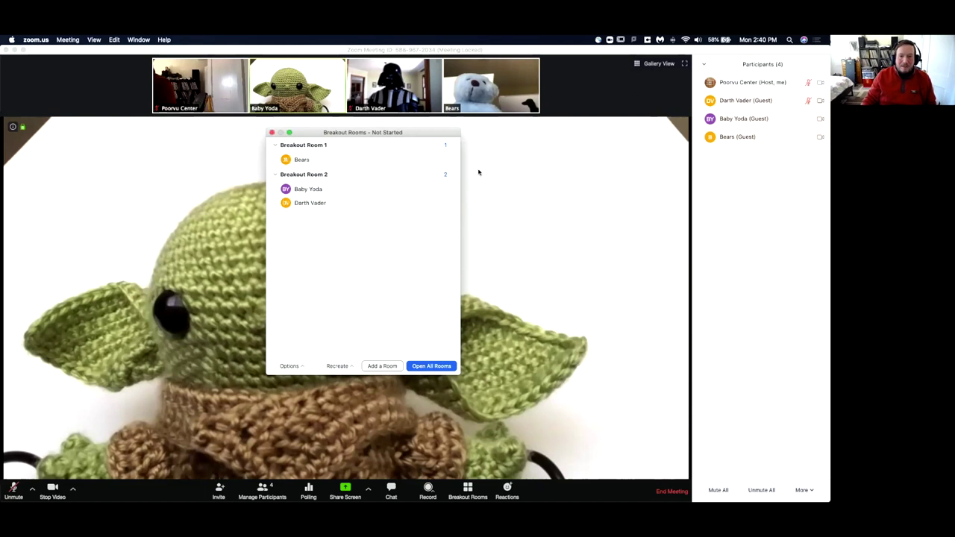
left_click(299, 367)
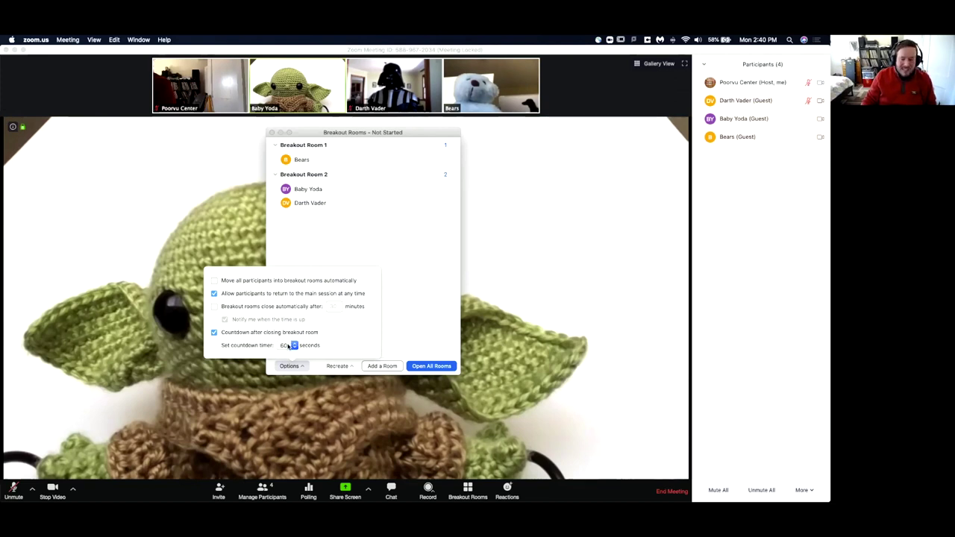
left_click(313, 366)
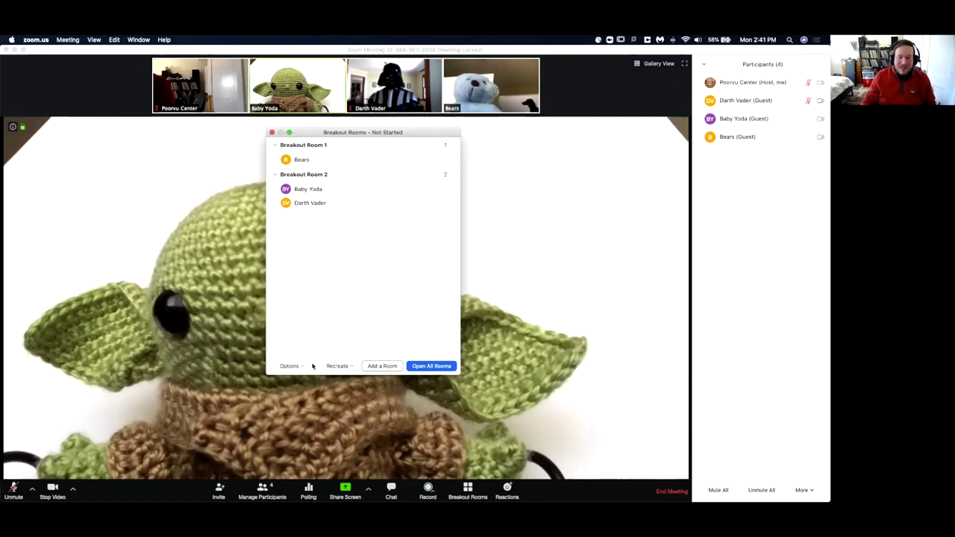
- Open all breakout rooms to participants and reposition the Breakout Rooms window
left_click(431, 366)
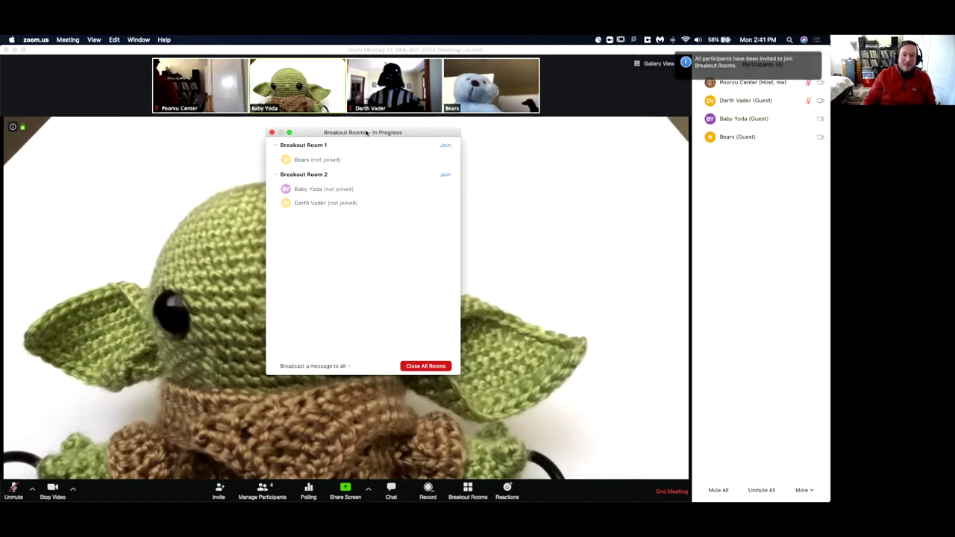
left_click_drag(366, 132, 359, 133)
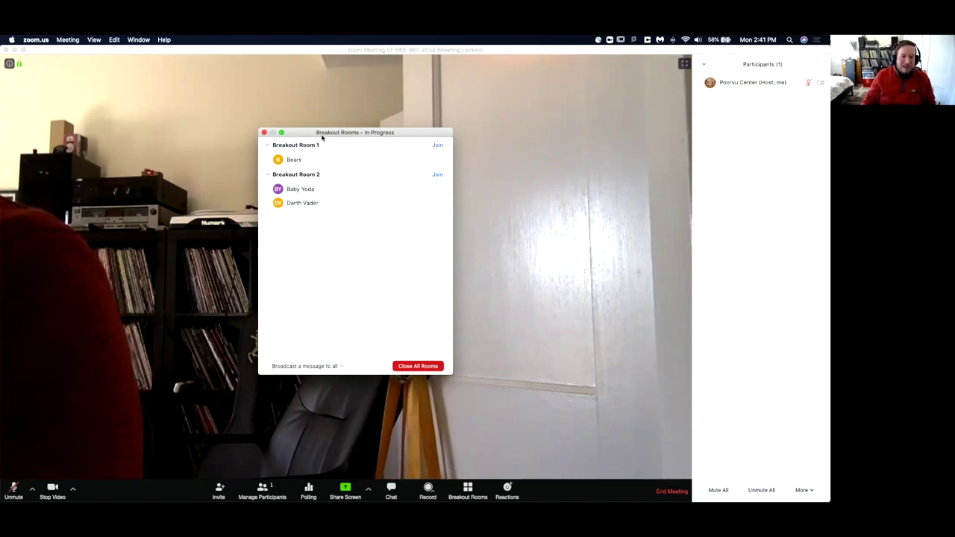
left_click_drag(322, 137, 319, 138)
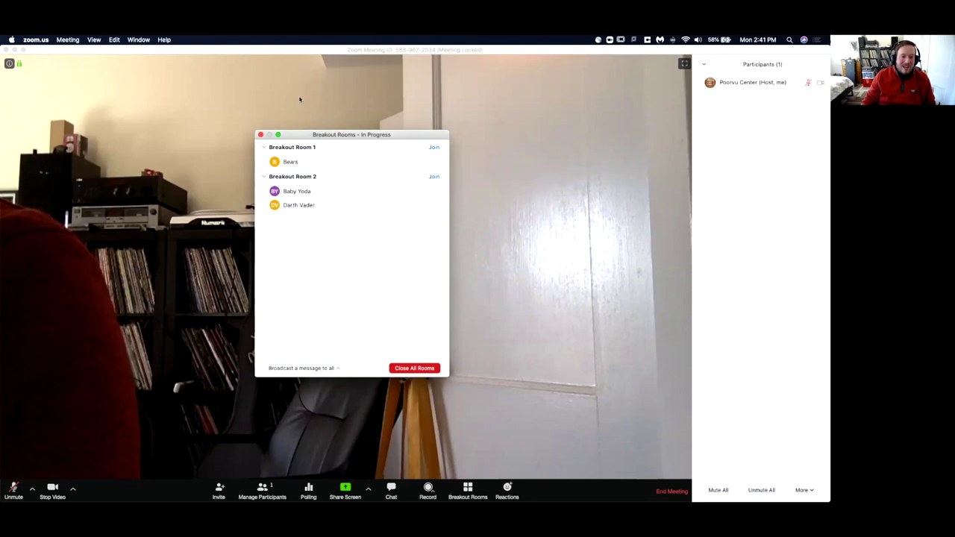
left_click_drag(306, 135, 325, 138)
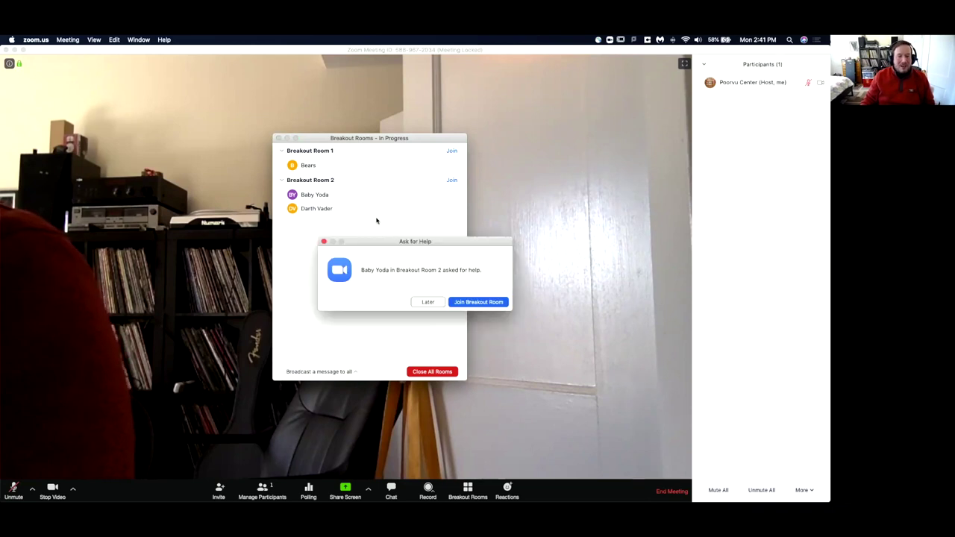
- Answer Baby Yoda's help request with Later and dismiss the broadcast message box unsent
left_click_drag(432, 242, 416, 241)
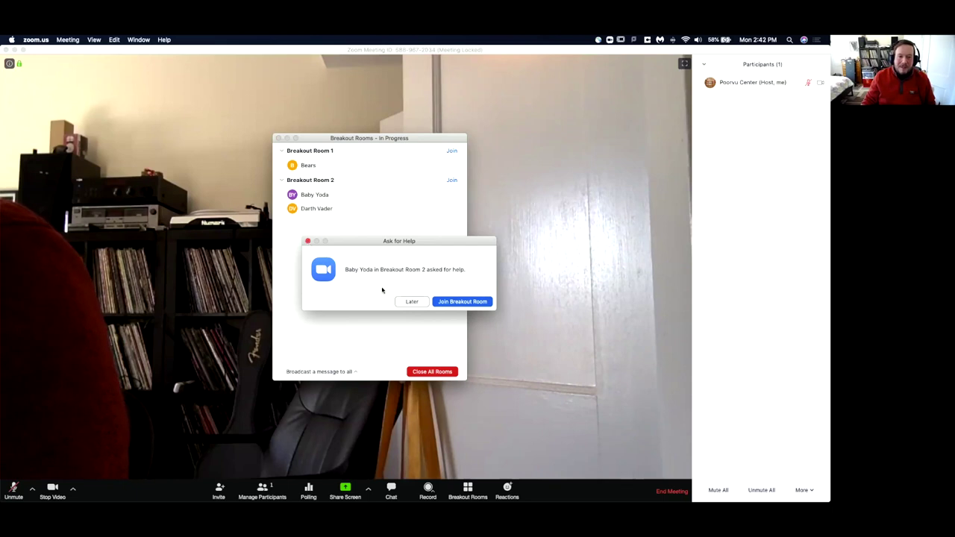
left_click(409, 302)
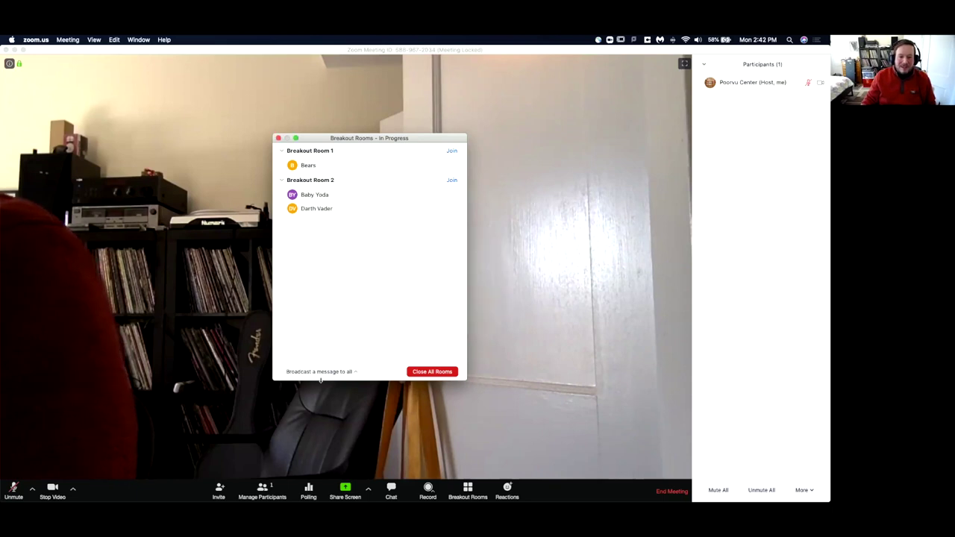
left_click(318, 371)
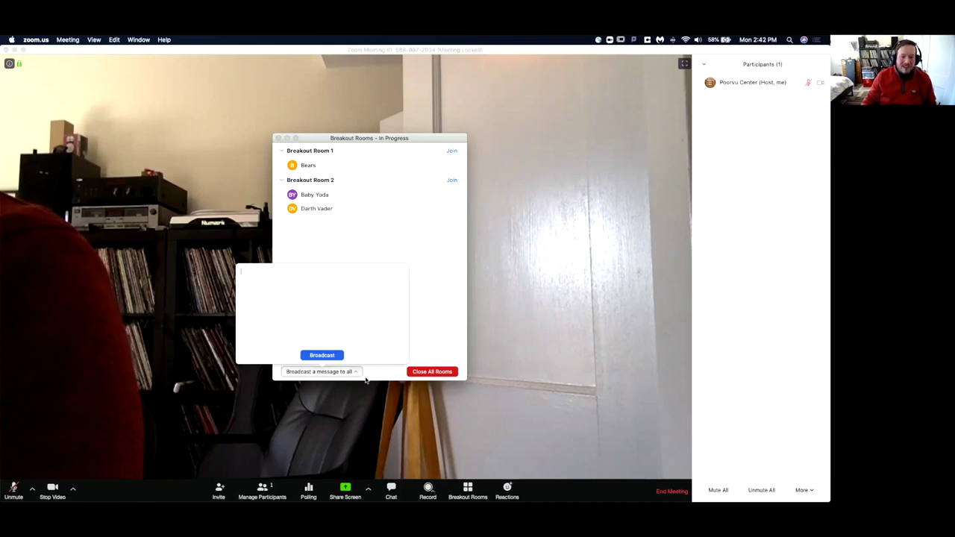
left_click(373, 376)
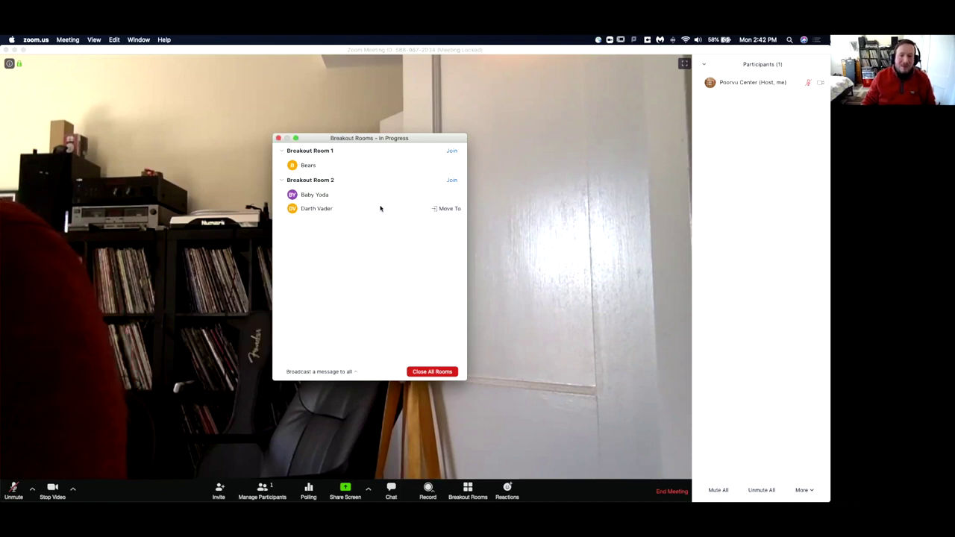
- Join Breakout Room 2 with Baby Yoda and Darth Vader, confirming with Yes
left_click(452, 181)
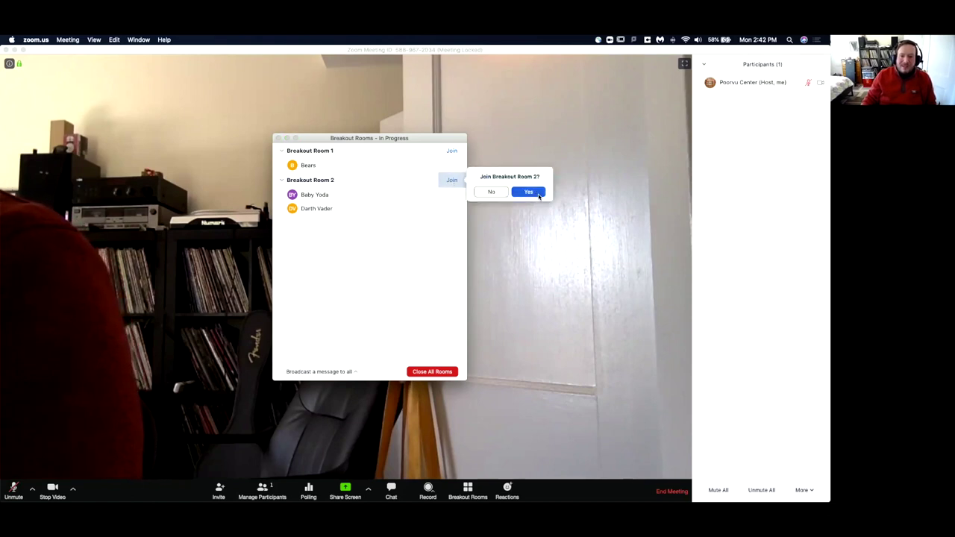
left_click(532, 193)
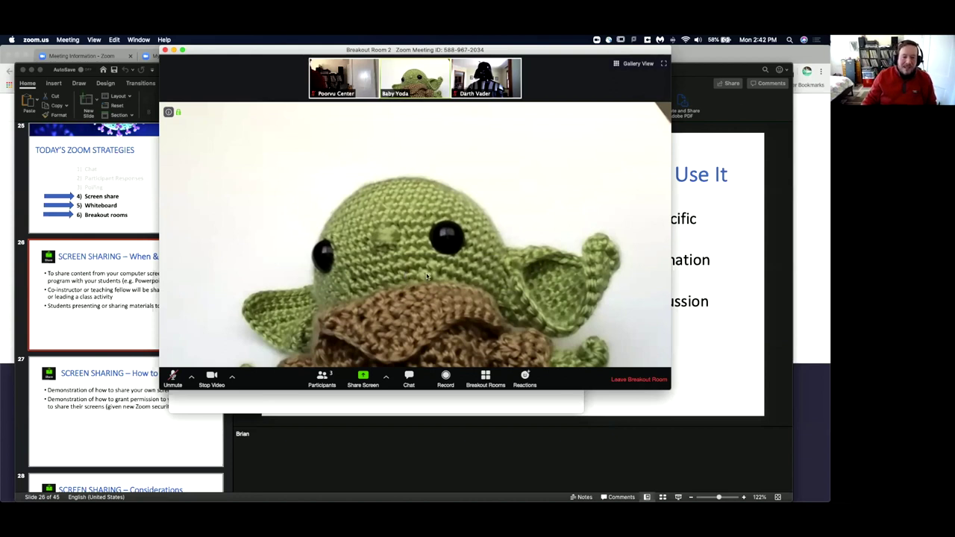
left_click_drag(538, 51, 541, 57)
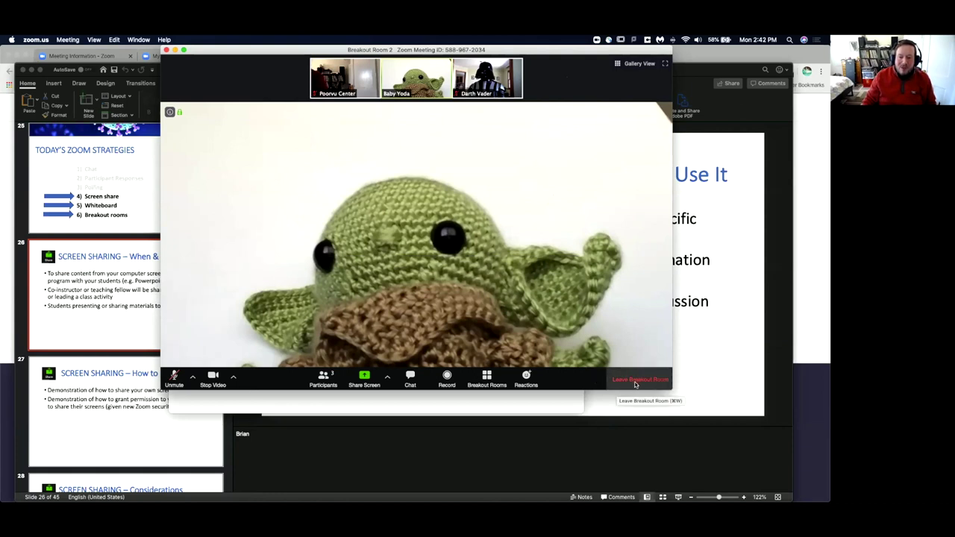
- Leave Breakout Room 2 for the main session and maximize the meeting window
left_click(639, 382)
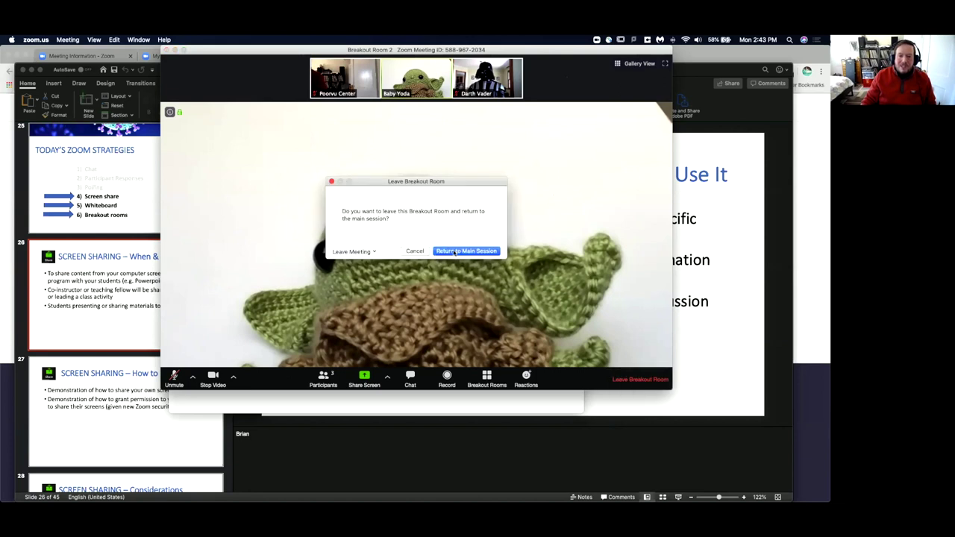
left_click(470, 252)
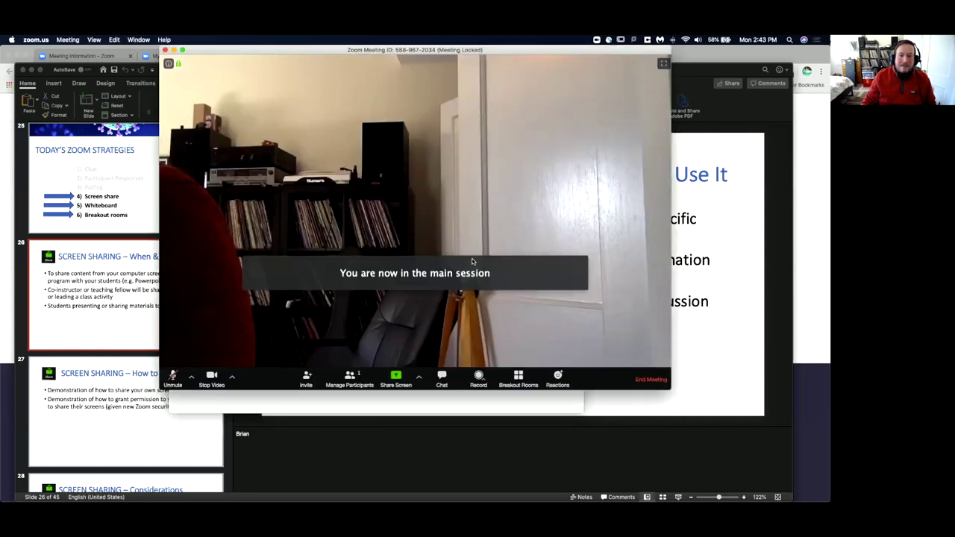
left_click_drag(437, 51, 426, 56)
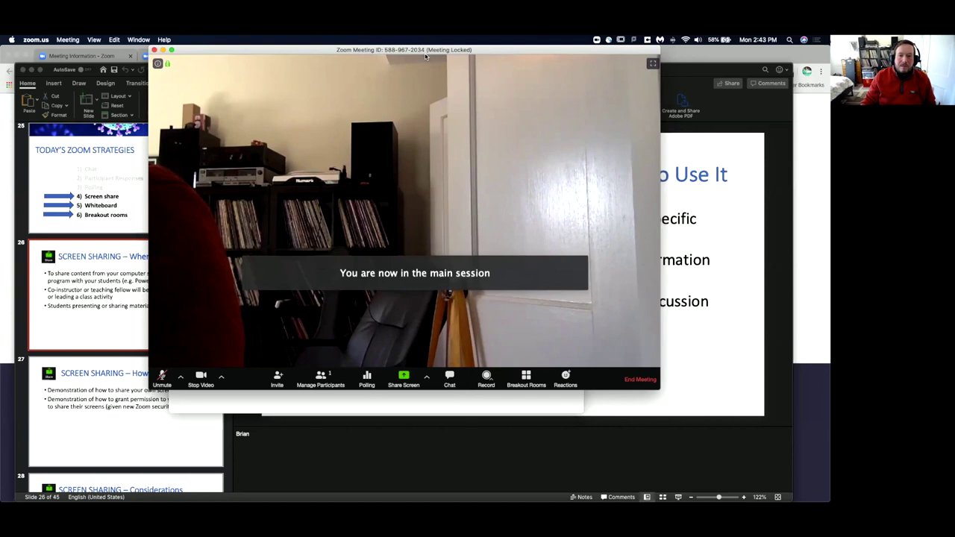
double_click(428, 51)
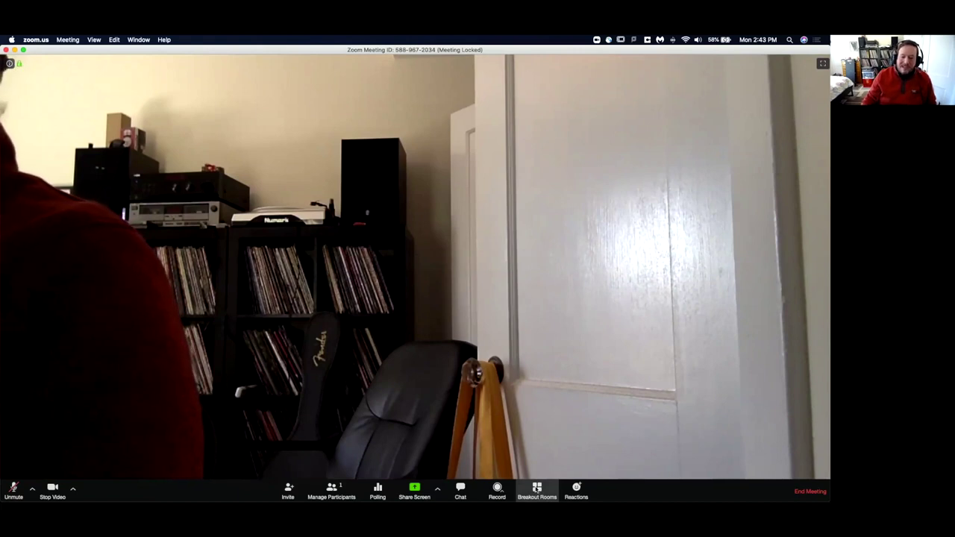
- Close all breakout rooms and wait out the 60-second countdown
left_click(536, 489)
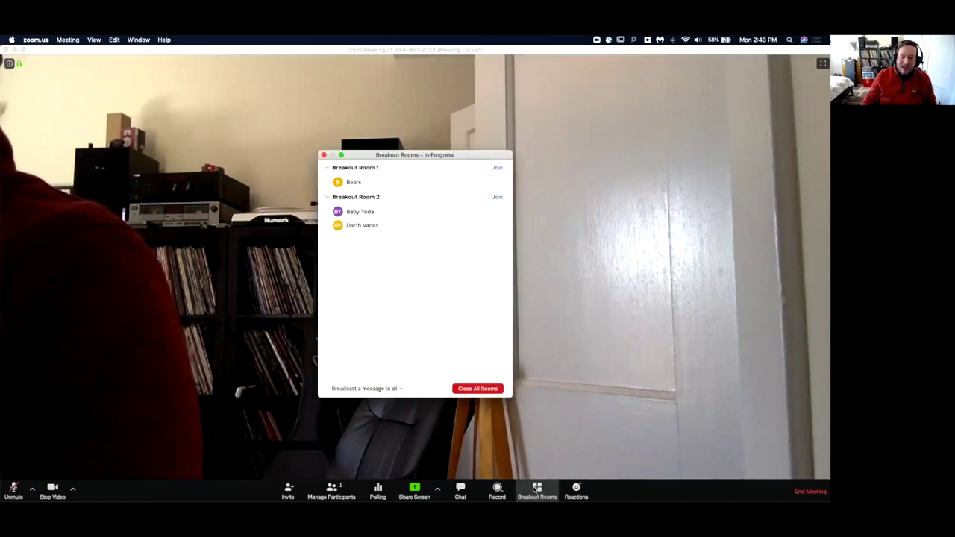
left_click(476, 389)
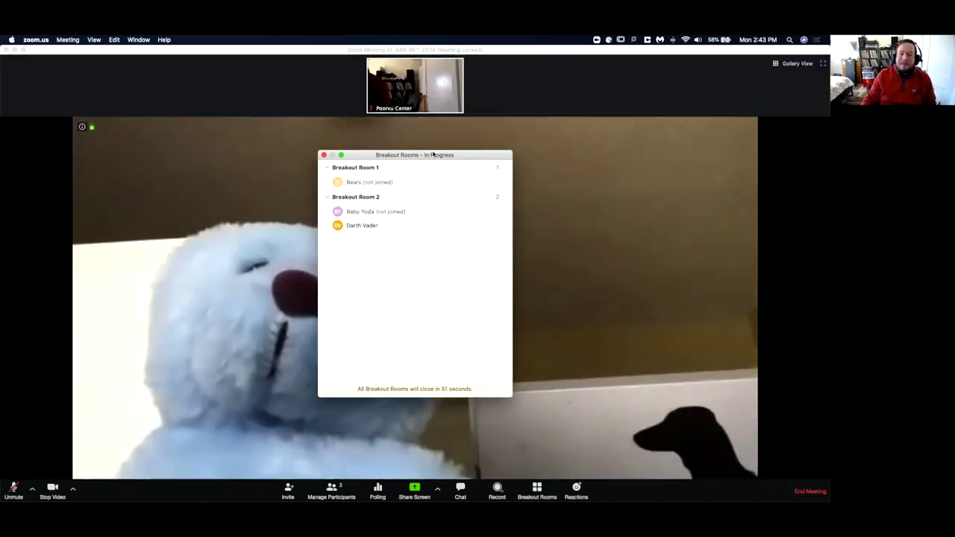
left_click_drag(427, 155, 398, 154)
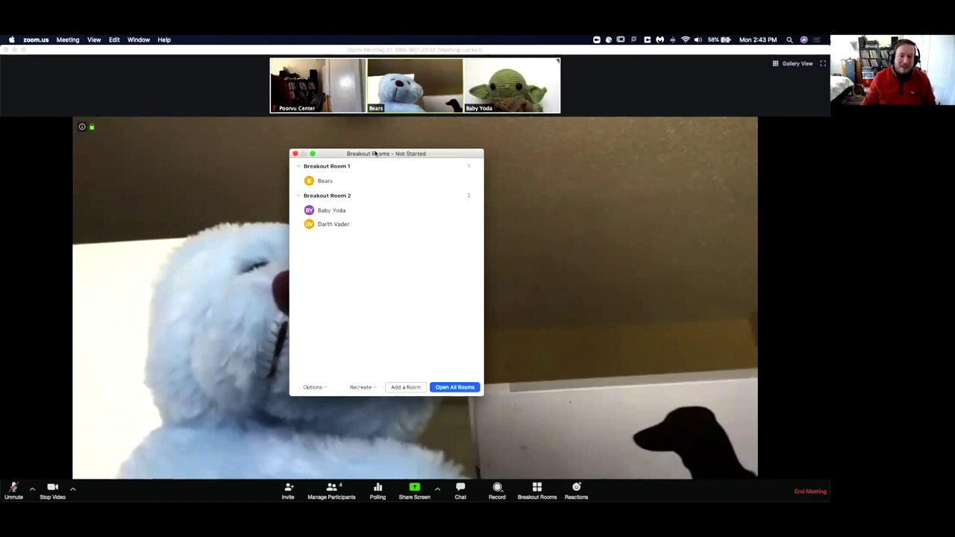
mouse_move(431, 211)
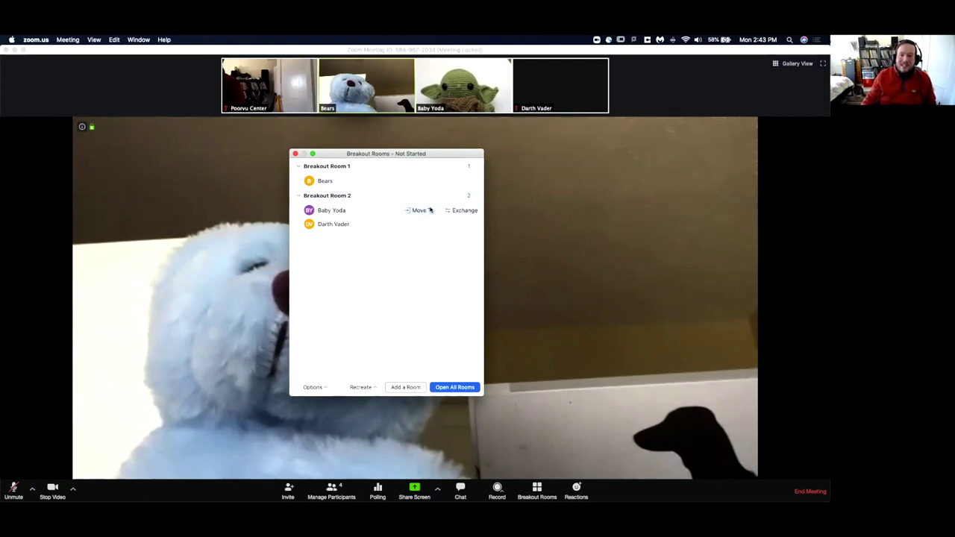
- Recreate the breakout rooms as empty, manually assigned rooms
left_click(362, 388)
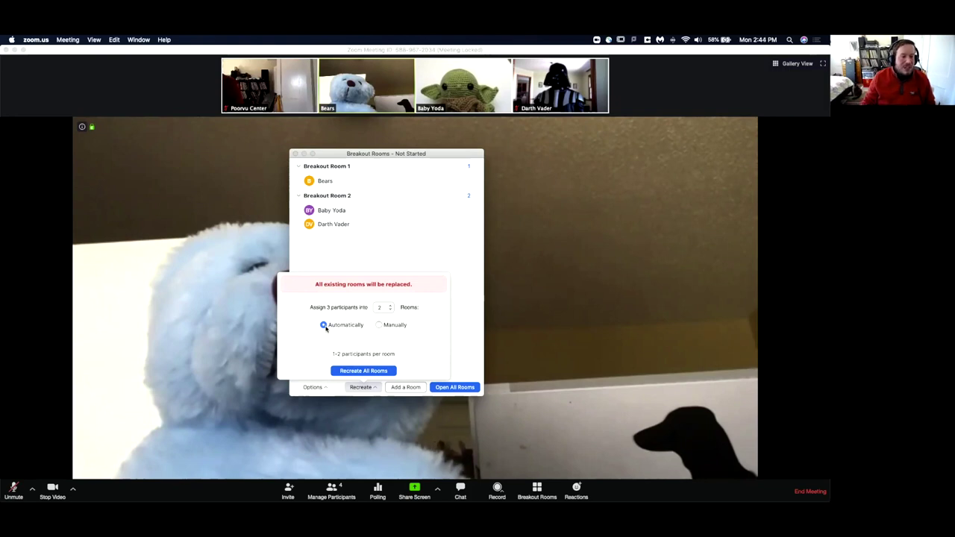
left_click(380, 325)
left_click(365, 371)
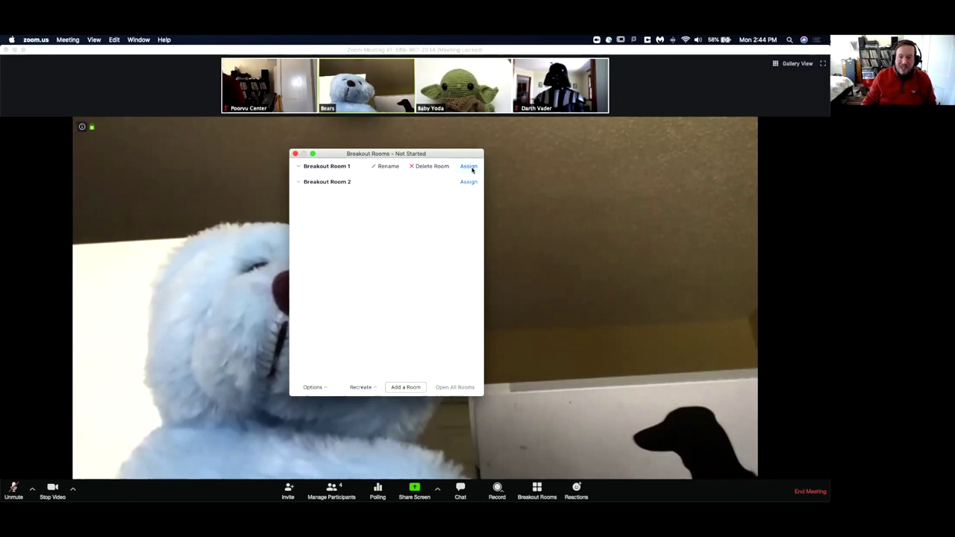
- Assign Baby Yoda and Bears to Breakout Room 1 and Darth Vader to Room 2
left_click(469, 166)
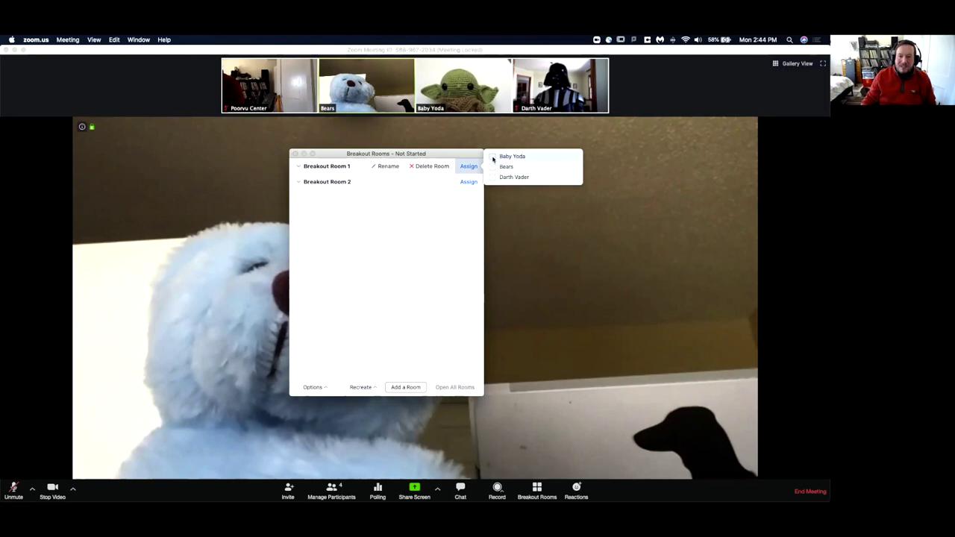
left_click(493, 157)
left_click(493, 167)
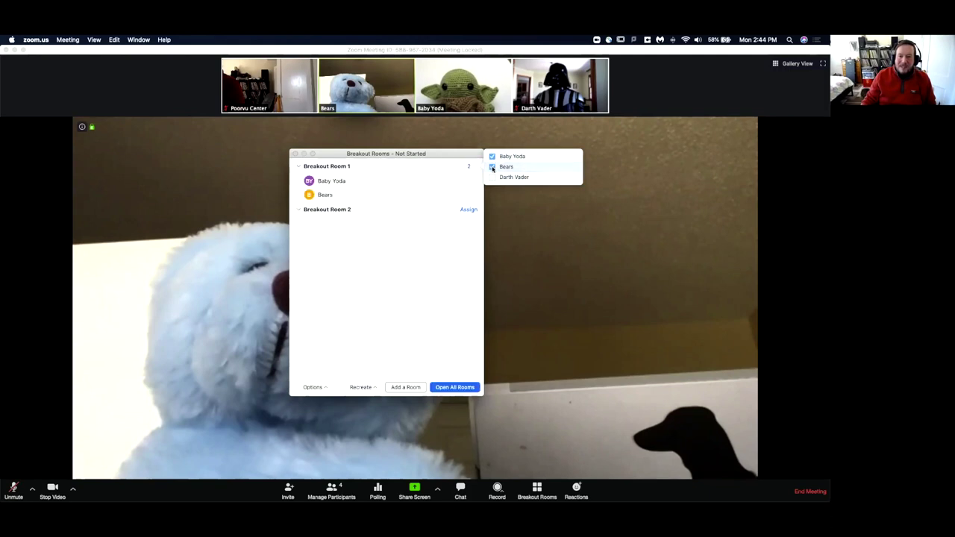
left_click(469, 210)
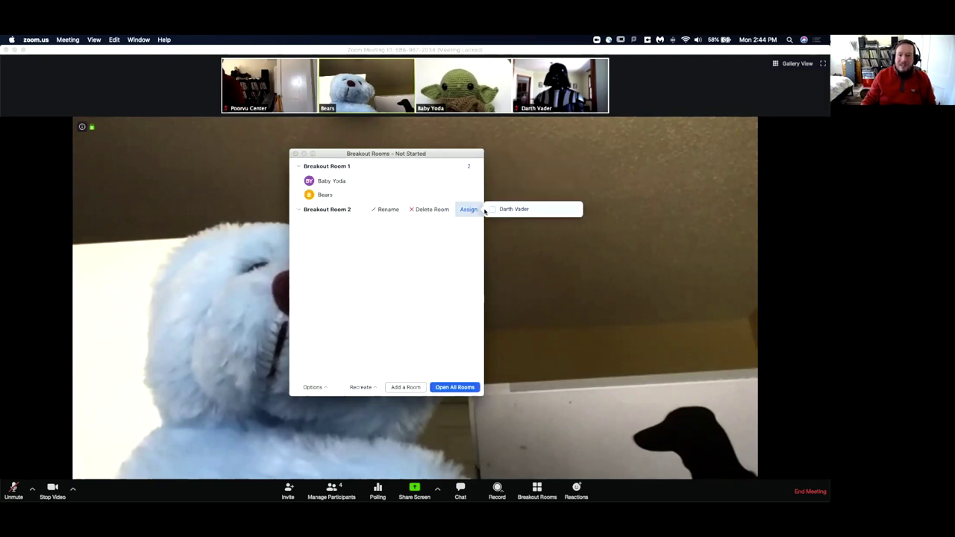
left_click(492, 209)
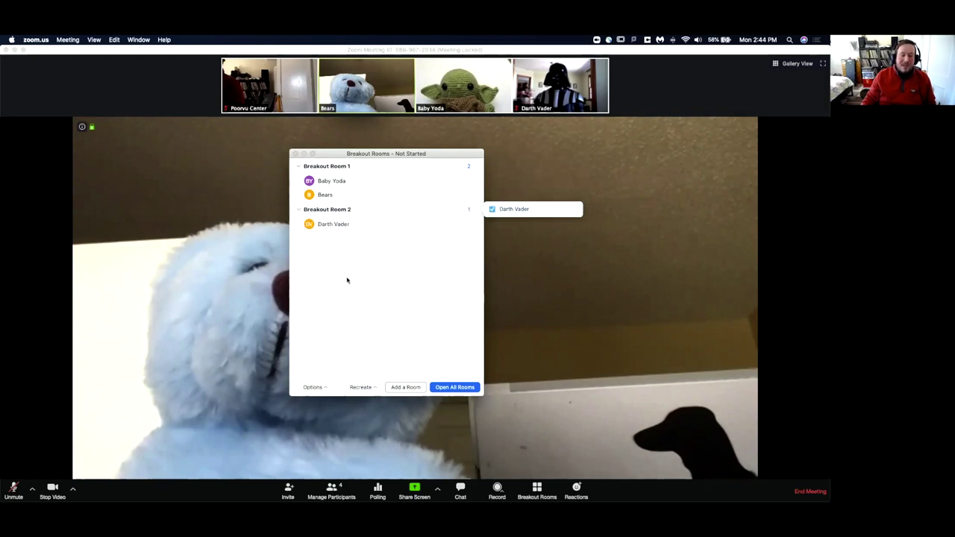
mouse_move(440, 180)
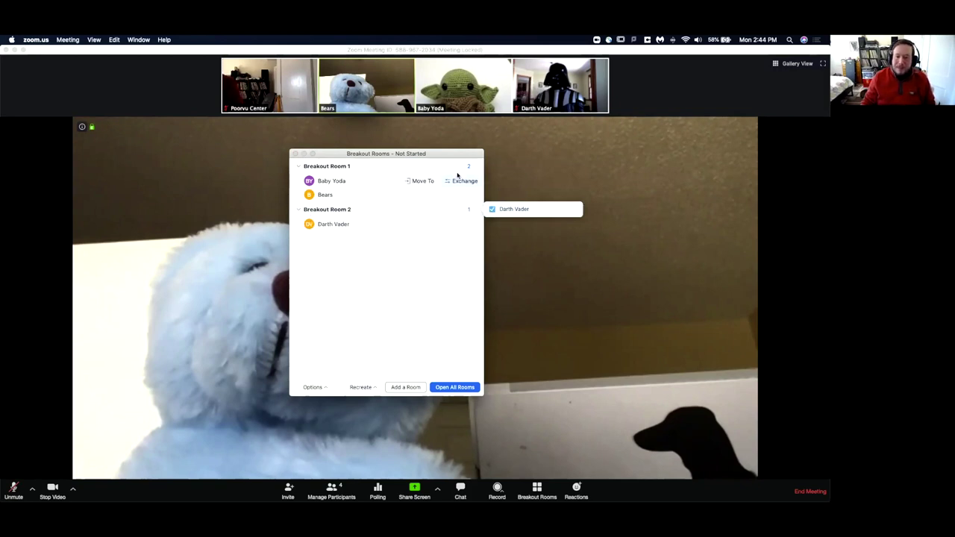
left_click_drag(412, 154, 429, 153)
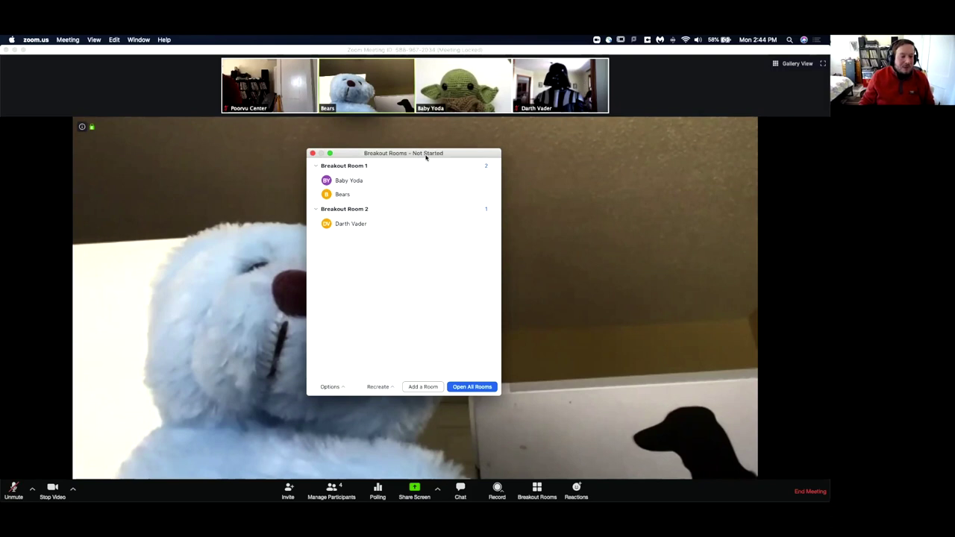
left_click_drag(450, 153, 413, 137)
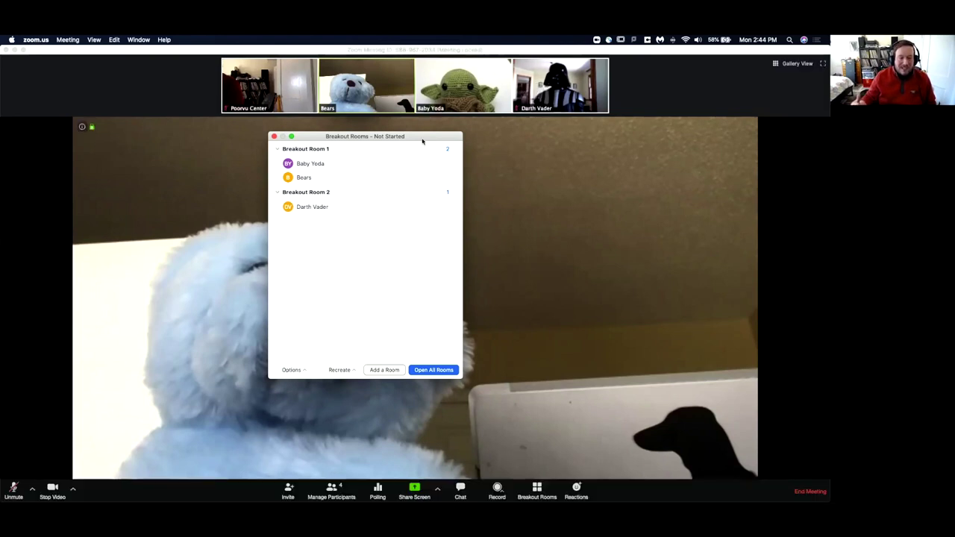
left_click_drag(423, 139, 412, 138)
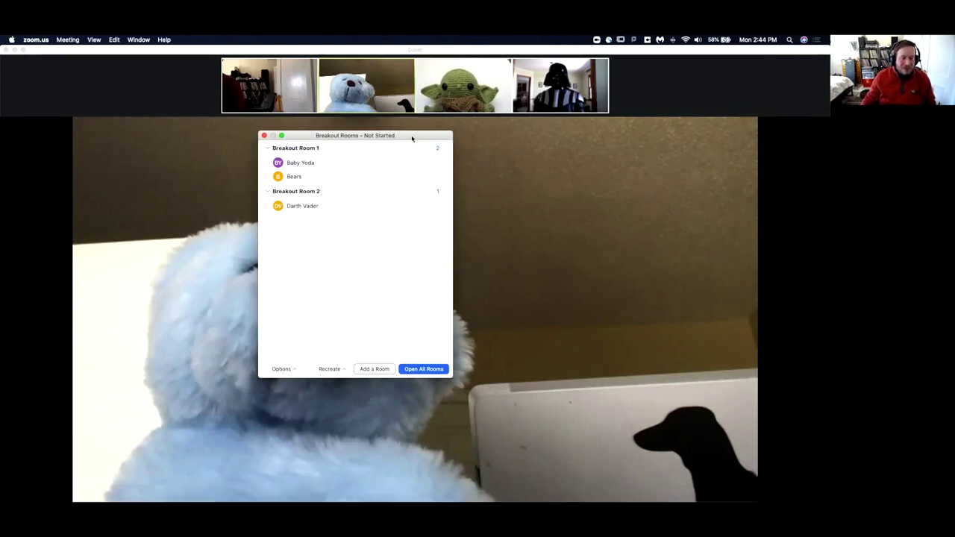
left_click_drag(402, 139, 398, 131)
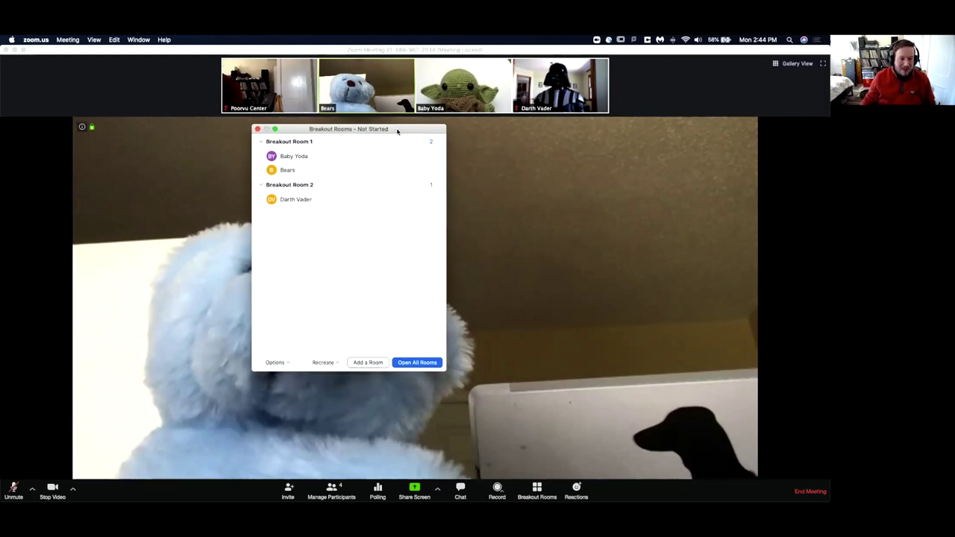
left_click_drag(398, 131, 392, 131)
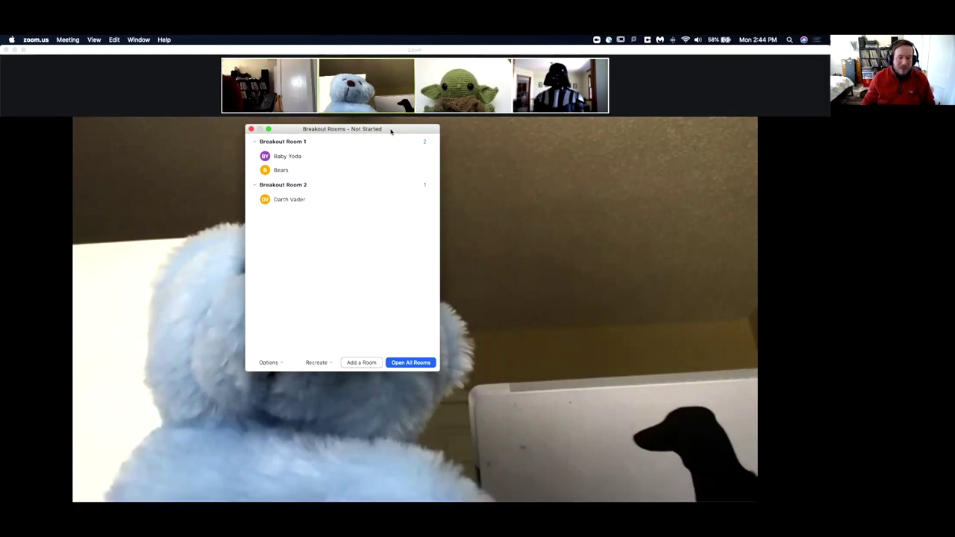
mouse_move(338, 139)
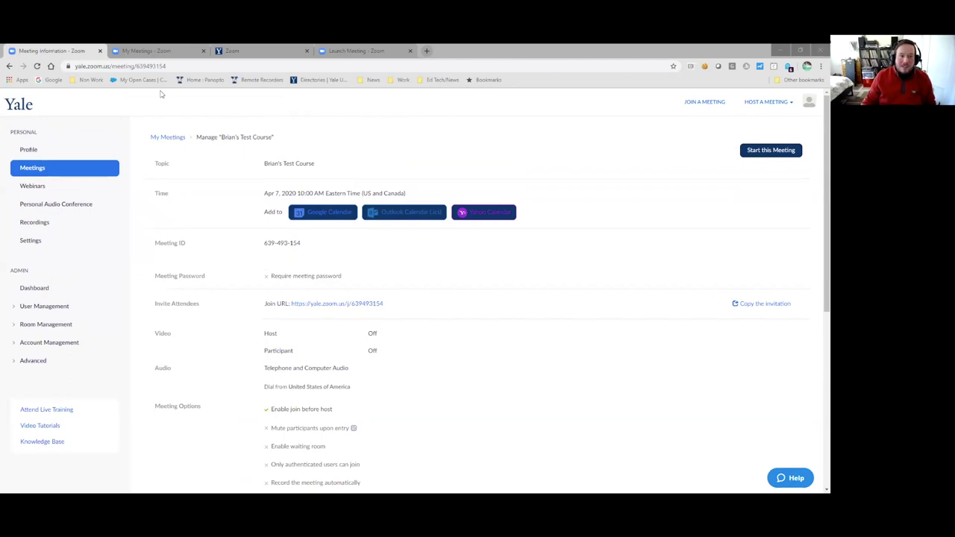
- Open account Settings and scroll through In Meeting options to the Breakout room setting
left_click(27, 241)
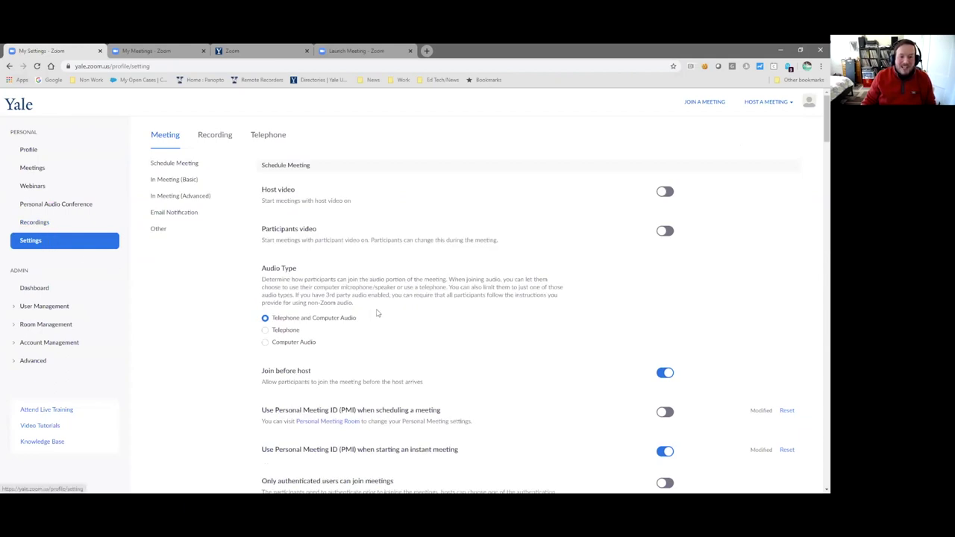
scroll(383, 277, "down", 1)
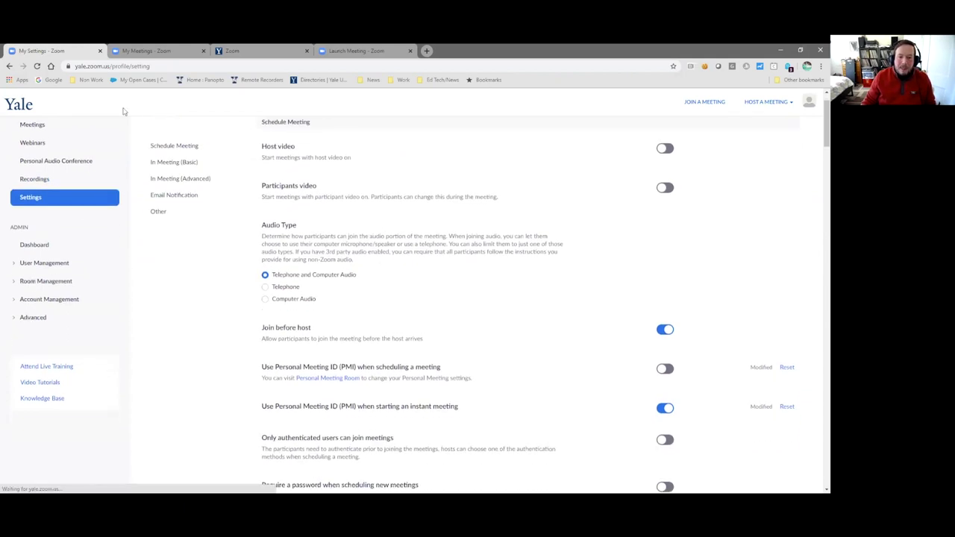
left_click(176, 163)
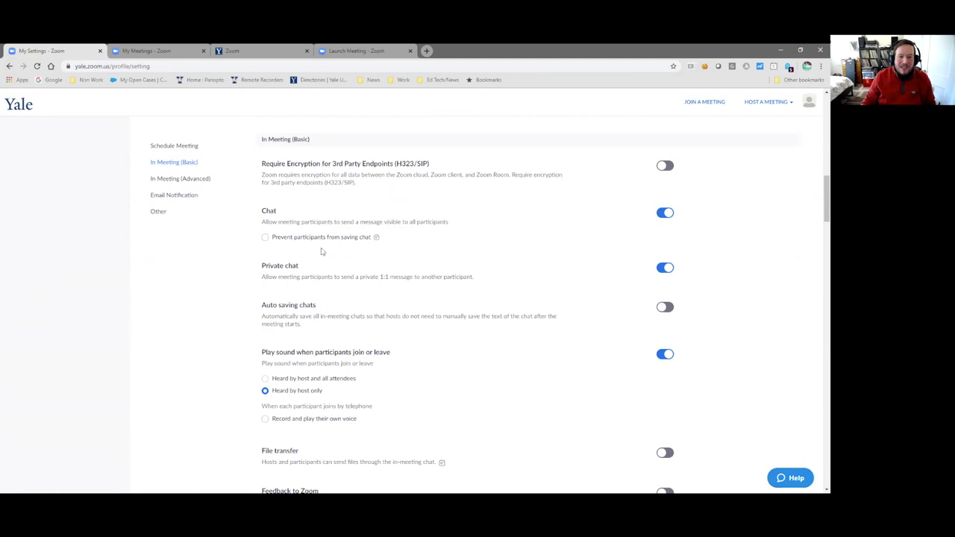
scroll(355, 252, "down", 5)
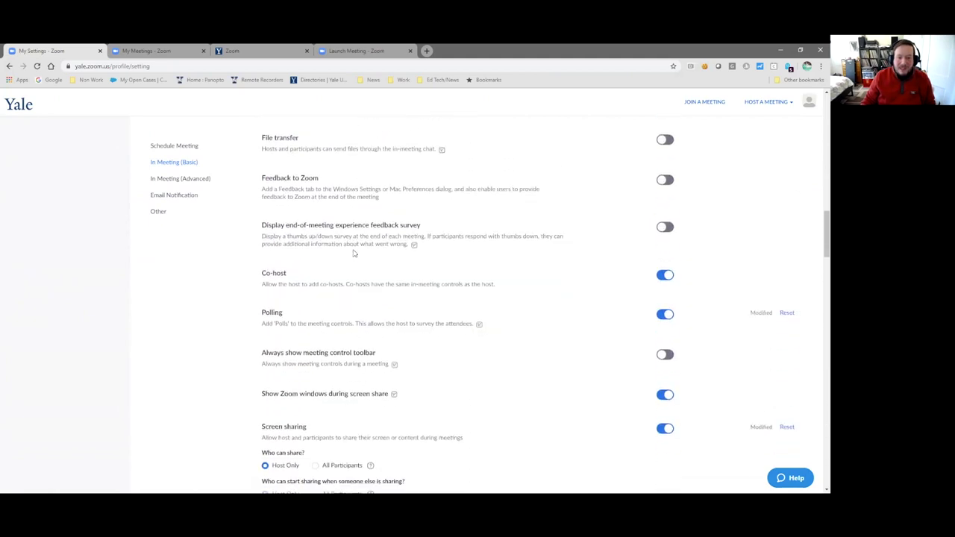
scroll(354, 254, "down", 6)
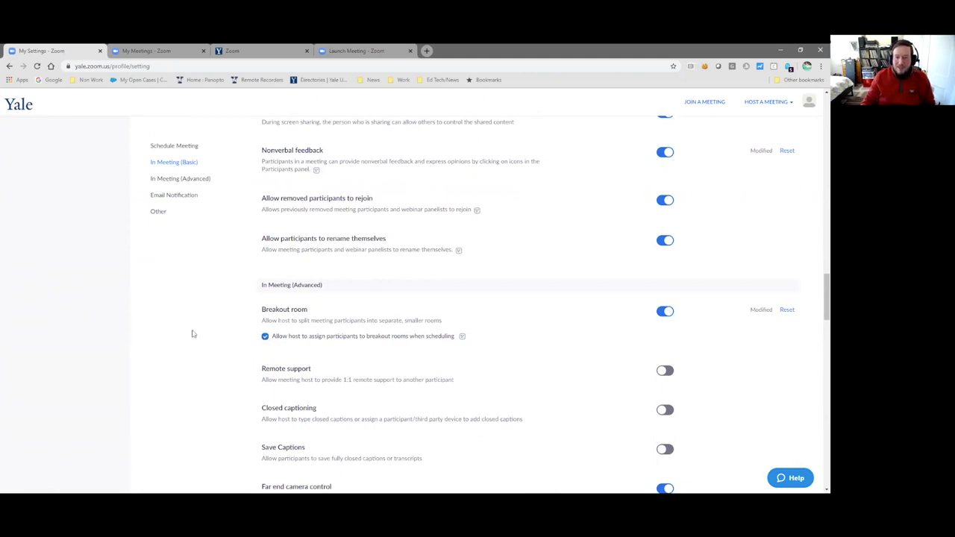
scroll(214, 332, "up", 15)
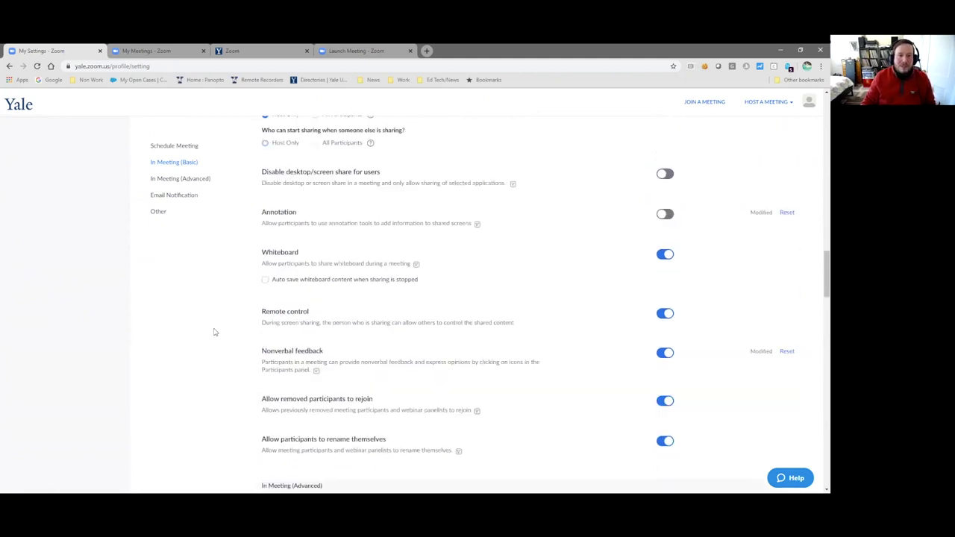
scroll(213, 332, "up", 4)
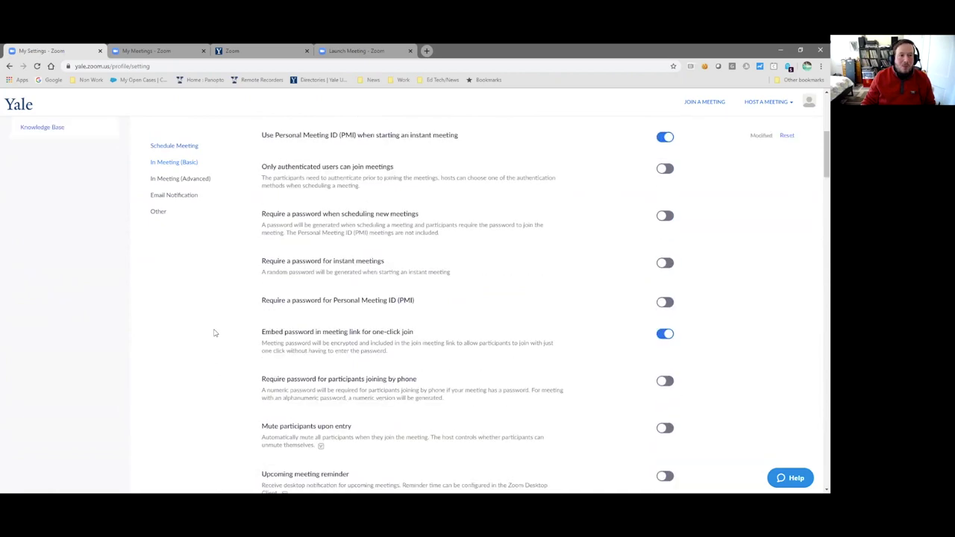
scroll(213, 330, "up", 5)
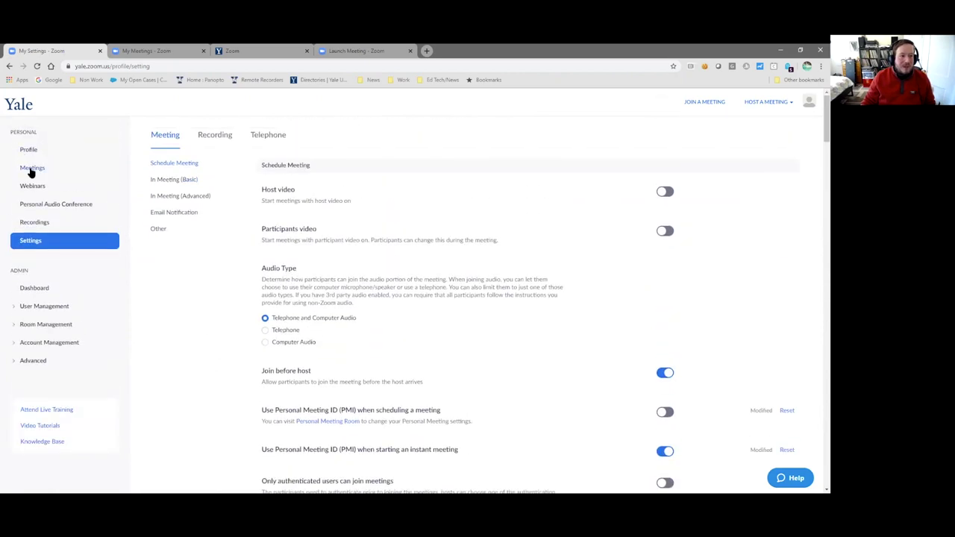
- Schedule a new meeting from Meetings and tick Breakout Room pre-assign under Meeting Options
left_click(31, 170)
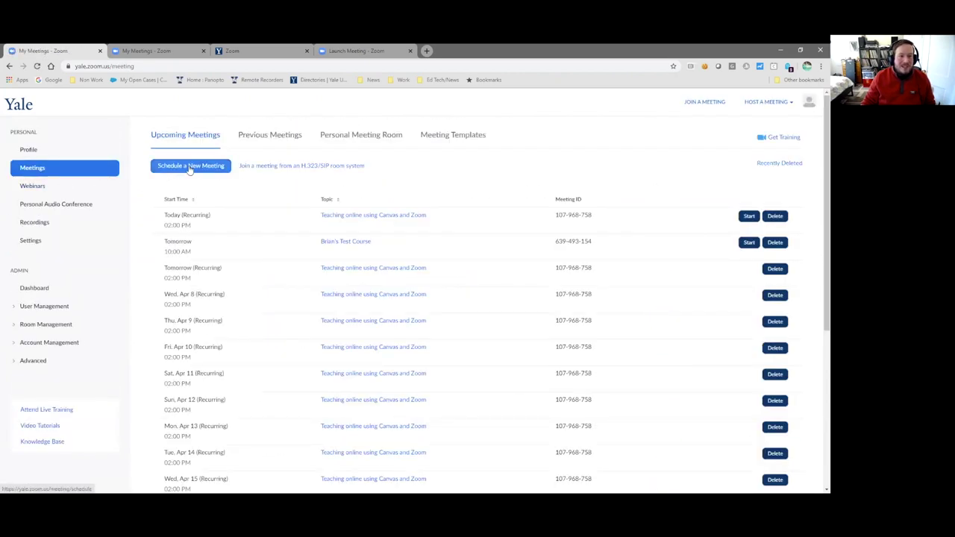
left_click(190, 167)
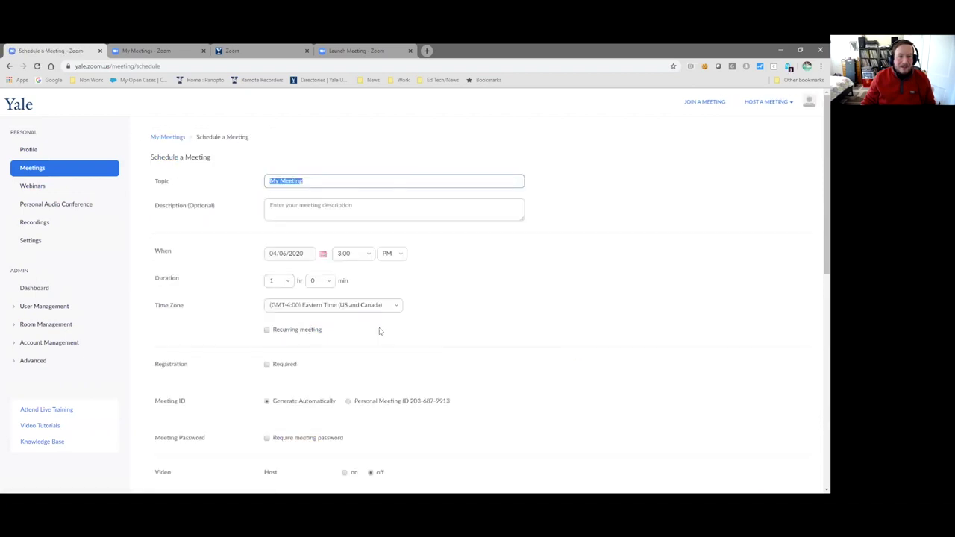
scroll(379, 332, "down", 2)
scroll(379, 334, "down", 2)
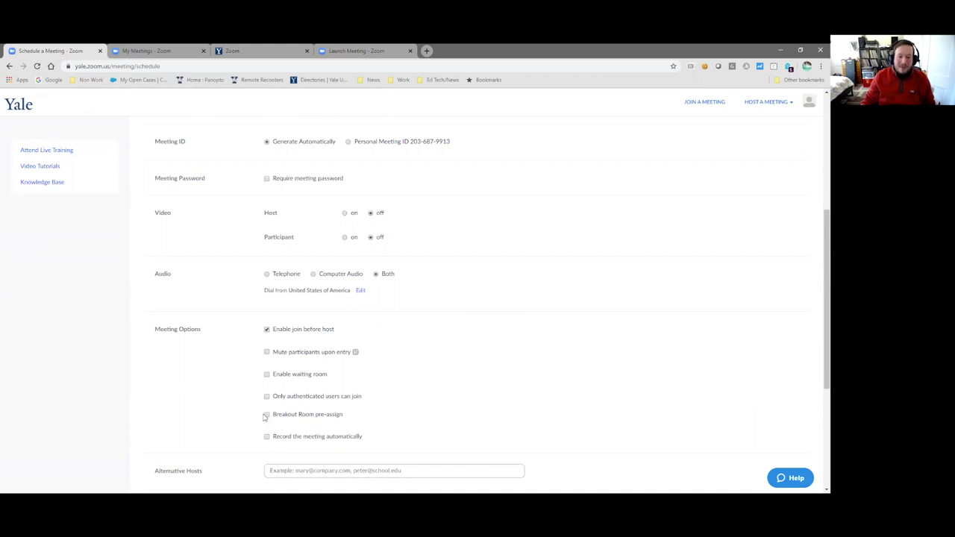
left_click(267, 415)
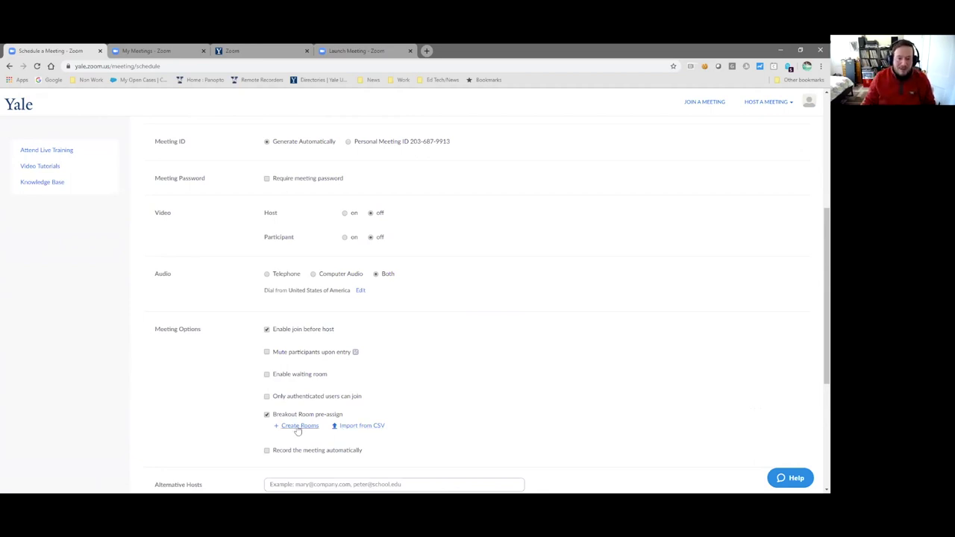
left_click(297, 426)
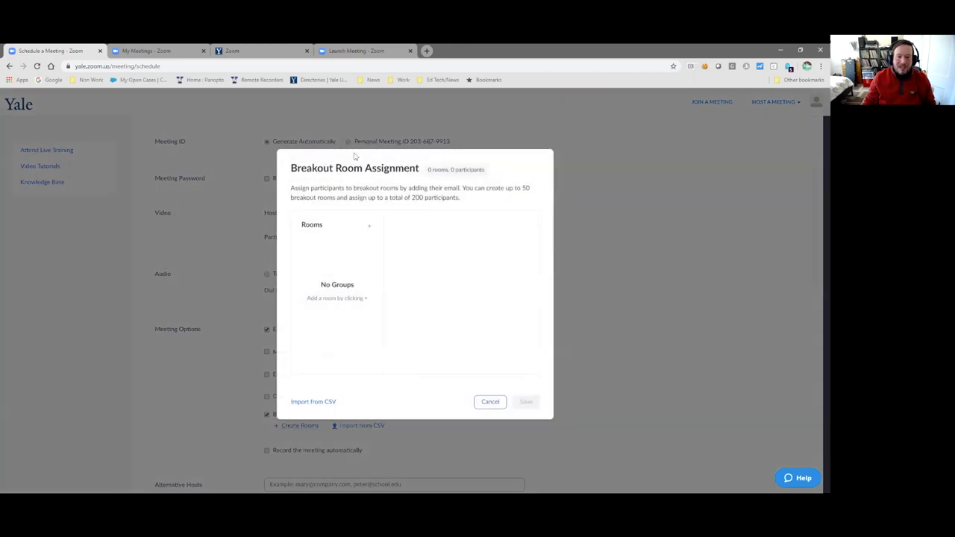
left_click(314, 402)
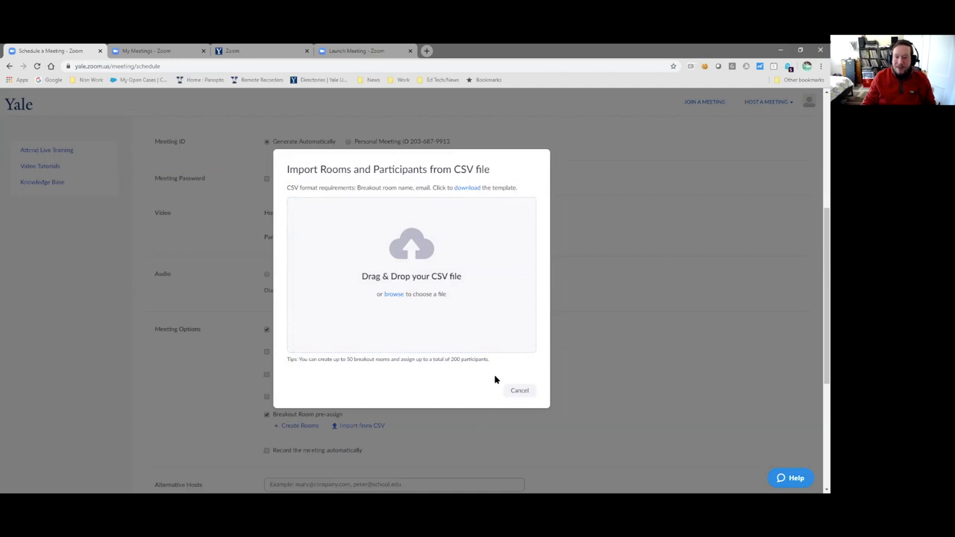
left_click(516, 393)
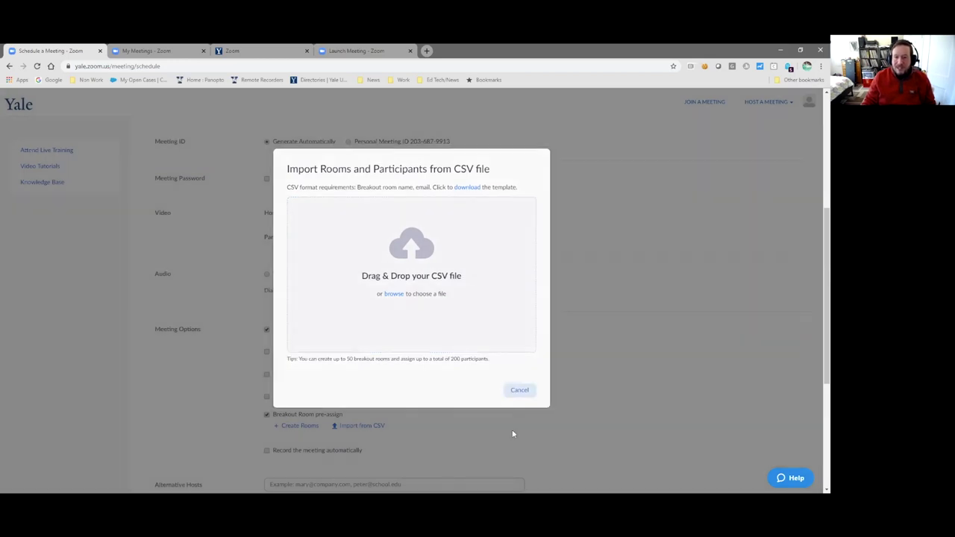